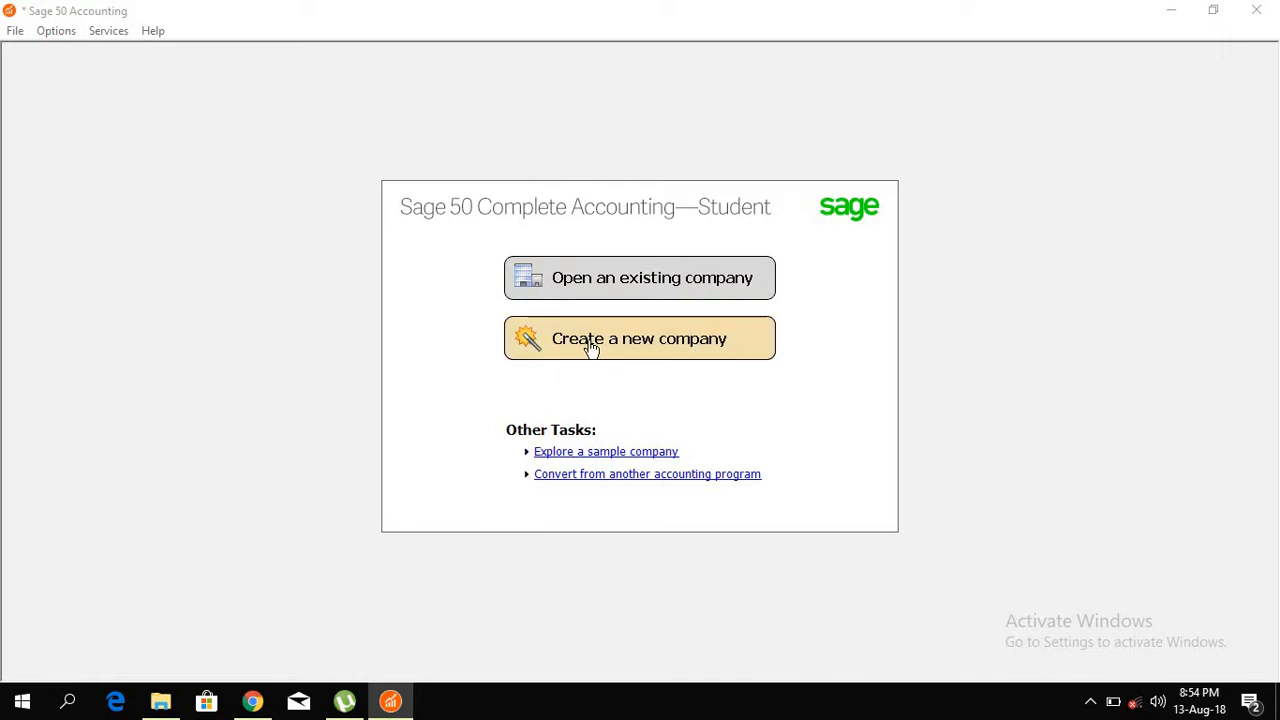
Step: Launch the Create a New Company wizard from the Sage 50 start screen
{"action": "left_click", "coordinate": [627, 344]}
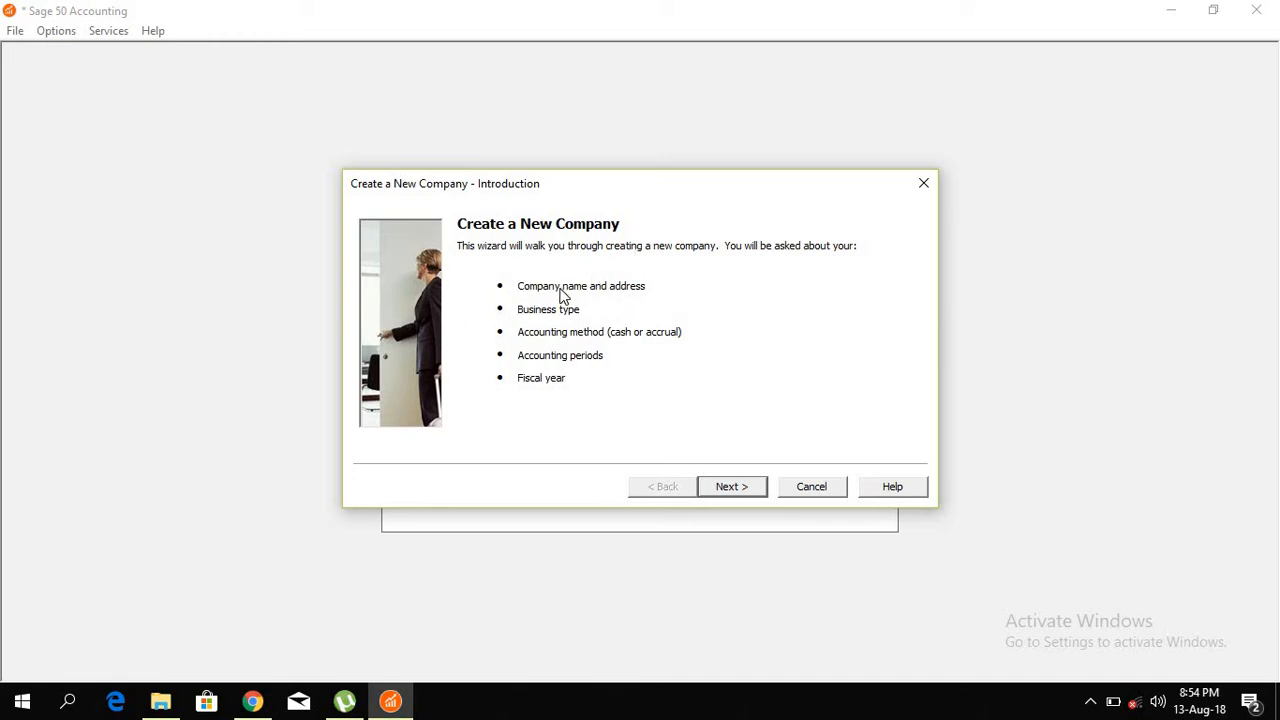
Step: Advance to the company information page and keep Corporation as the business type
{"action": "left_click", "coordinate": [728, 490]}
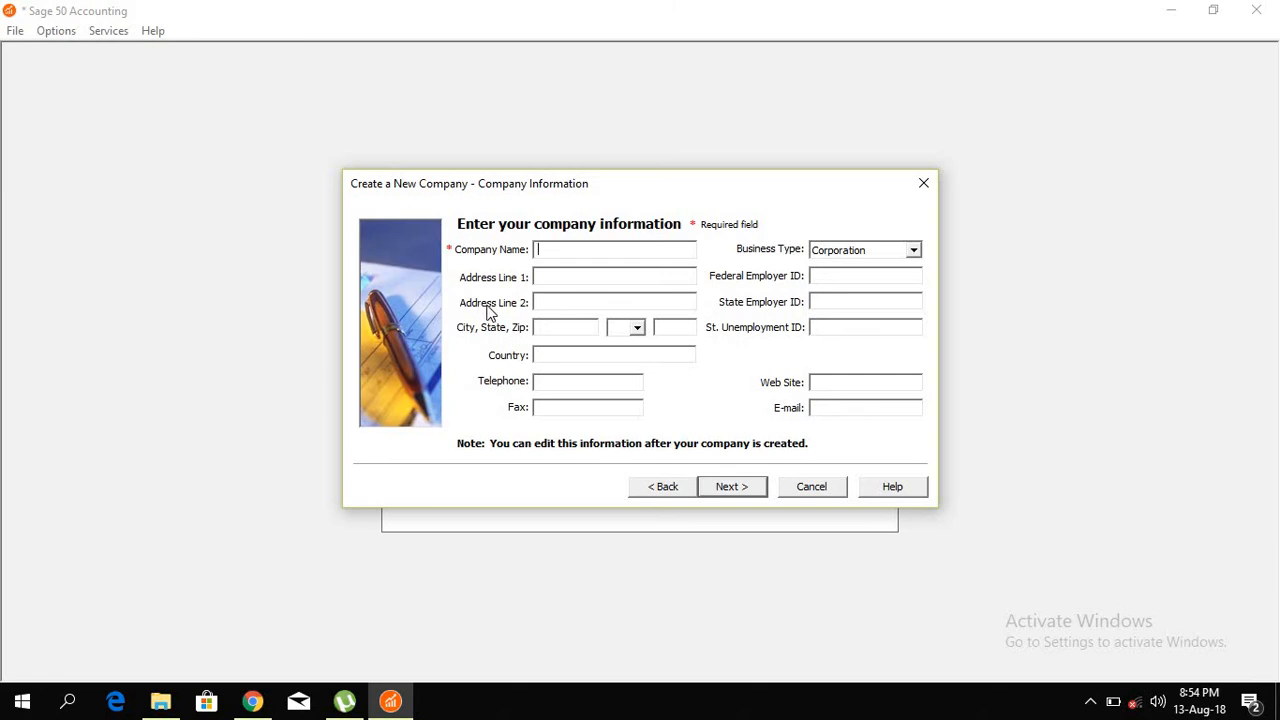
{"action": "left_click", "coordinate": [560, 301]}
{"action": "left_click", "coordinate": [913, 250]}
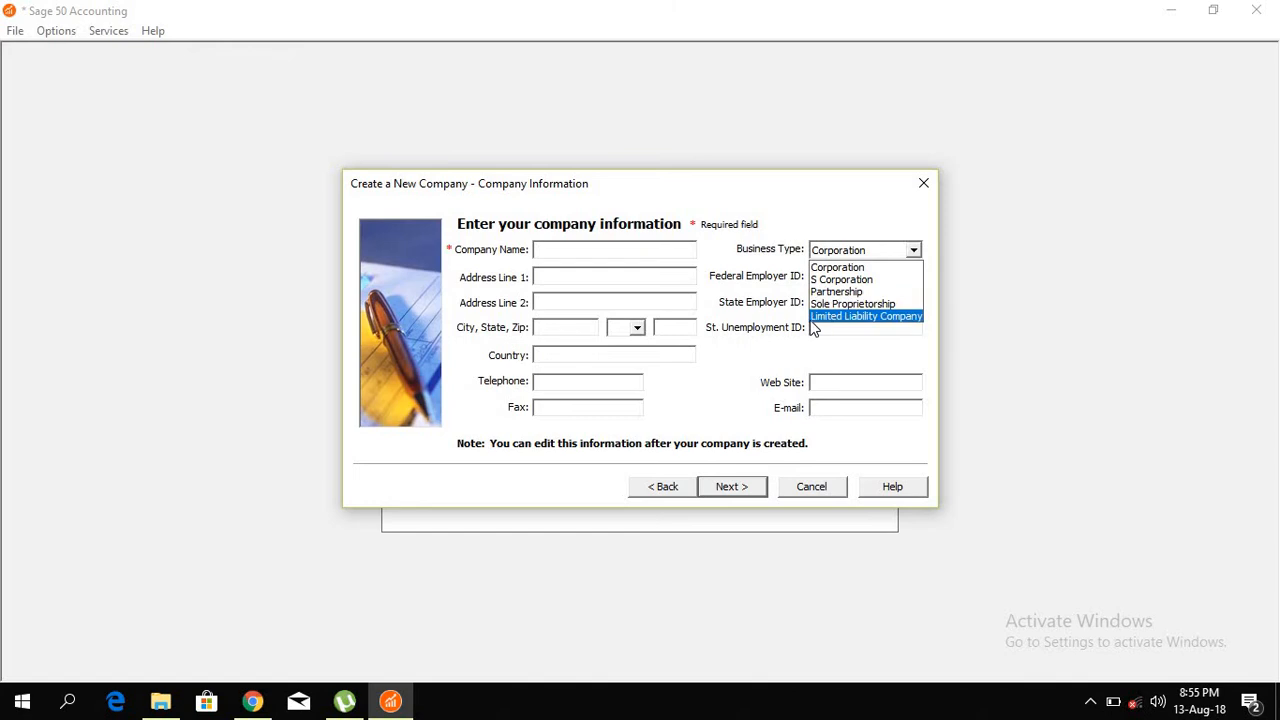
{"action": "left_click", "coordinate": [750, 276]}
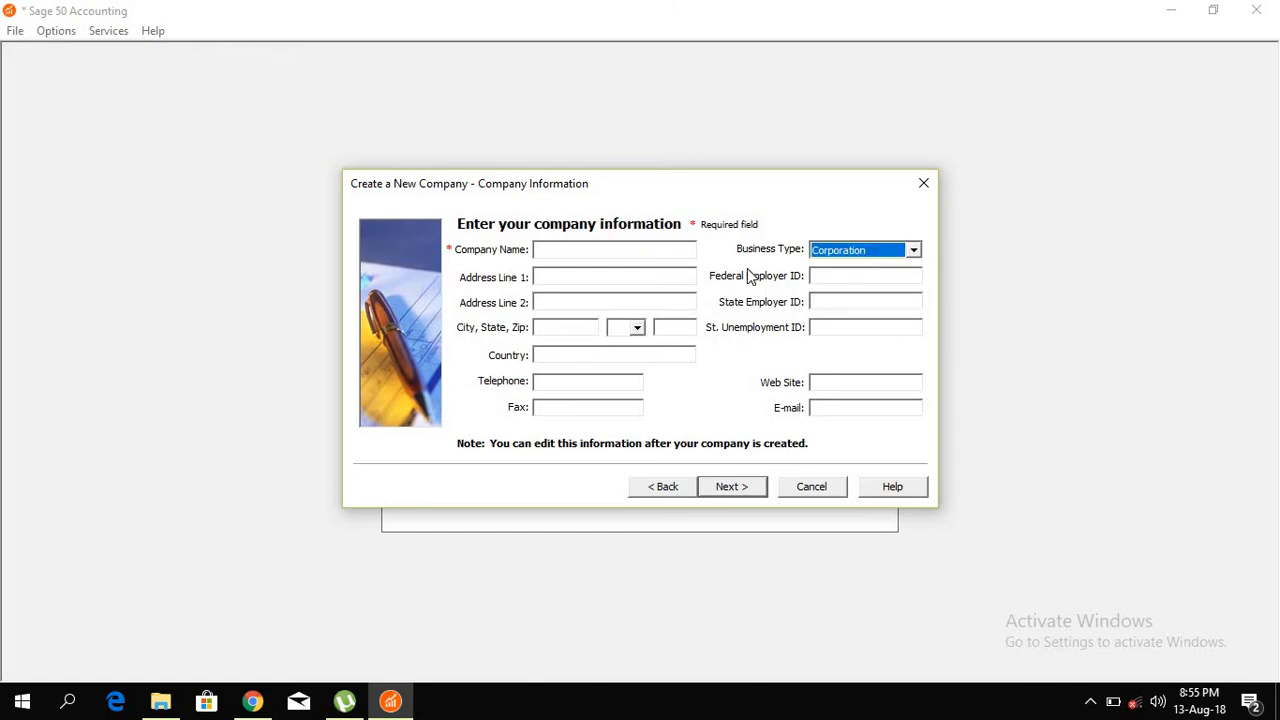
{"action": "left_click", "coordinate": [841, 277]}
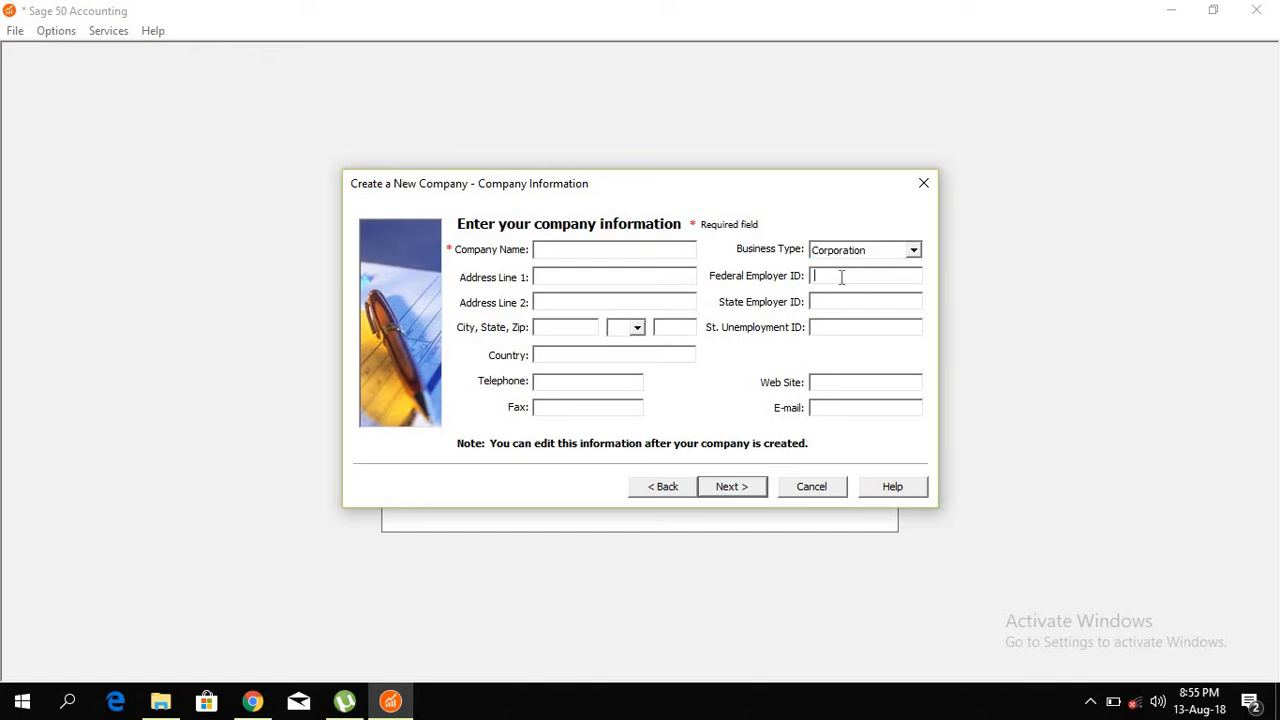
{"action": "left_click", "coordinate": [832, 329]}
Step: Name the company Enoc and enter its street address, city, zip code and country Somalia
{"action": "left_click", "coordinate": [581, 253]}
{"action": "type", "text": "Enoc"}
{"action": "left_click", "coordinate": [566, 280]}
{"action": "type", "text": "Bakaaraha"}
{"action": "left_click", "coordinate": [563, 330]}
{"action": "type", "text": "Maugadisho"}
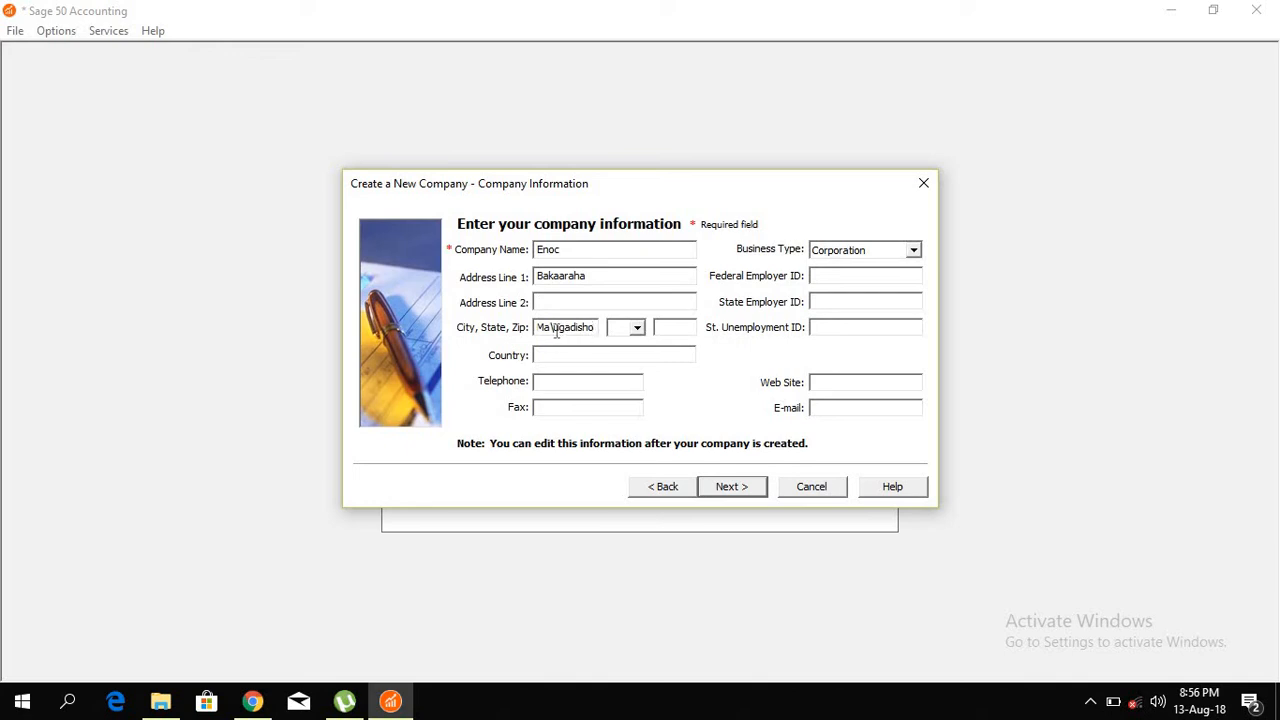
{"action": "key", "text": "BackSpace"}
{"action": "key", "text": "BackSpace"}
{"action": "left_click", "coordinate": [676, 323]}
{"action": "type", "text": "+"}
{"action": "type", "text": "252"}
{"action": "type", "text": "Somalia"}
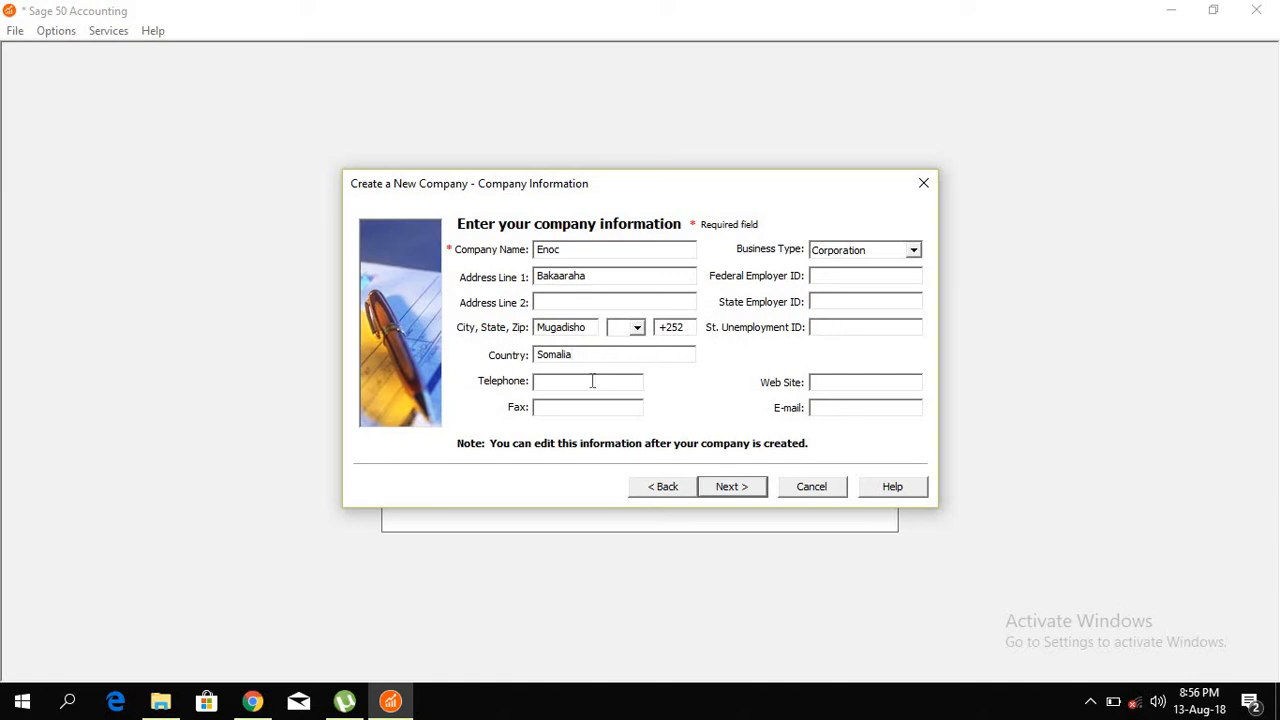
Step: Enter the company's telephone and fax numbers
{"action": "left_click", "coordinate": [592, 381]}
{"action": "left_click", "coordinate": [600, 415]}
{"action": "type", "text": "61323245"}
Step: Change the business type to Partnership and enter the Federal, State and St. Unemployment IDs
{"action": "left_click", "coordinate": [912, 252]}
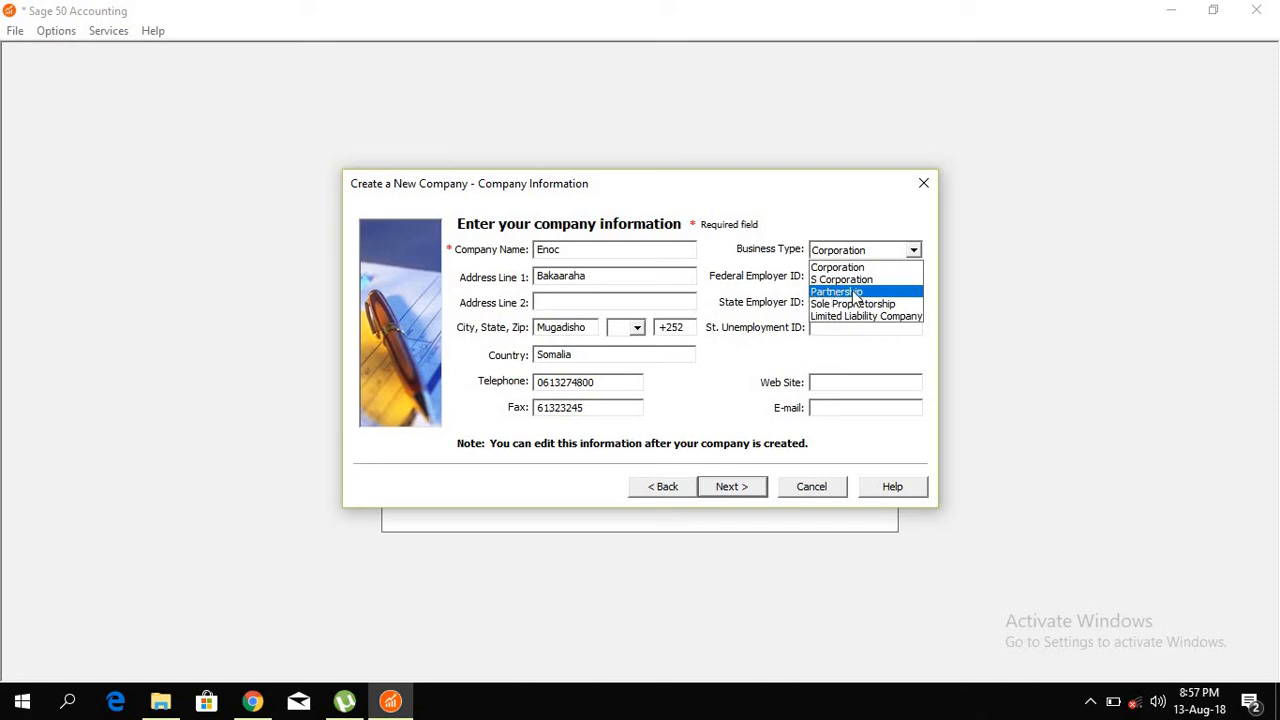
{"action": "left_click", "coordinate": [855, 293]}
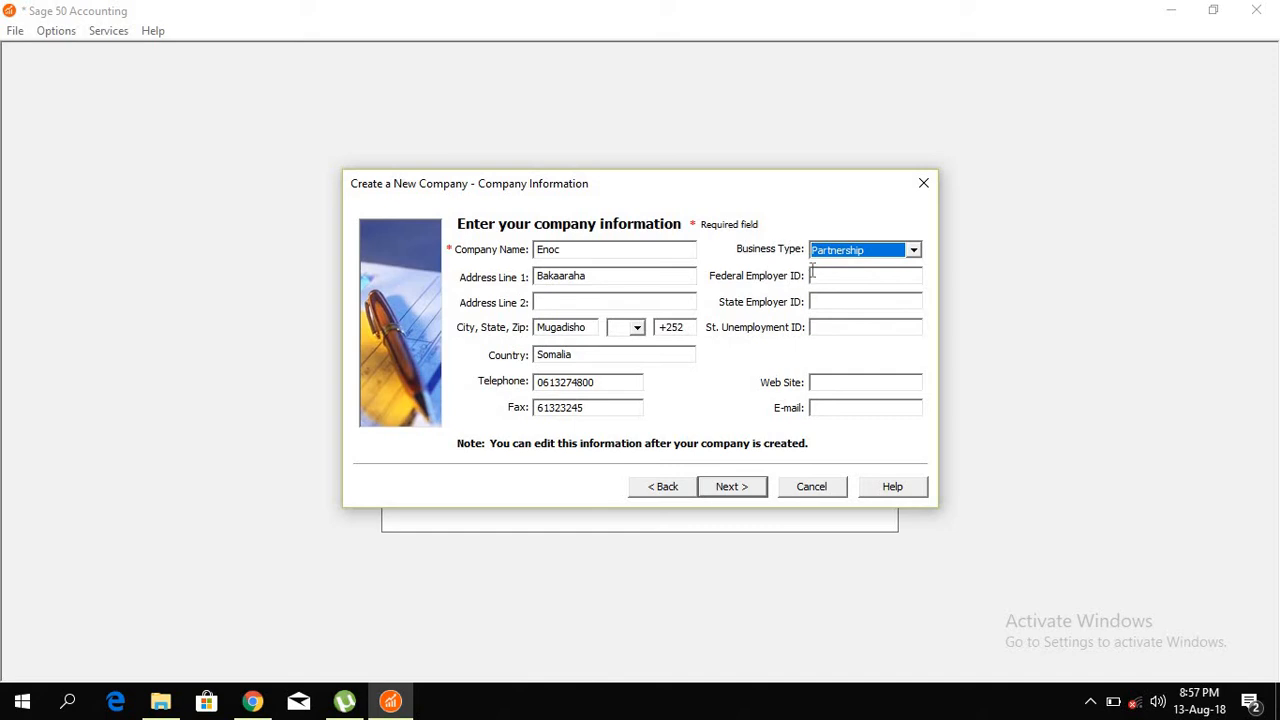
{"action": "left_click", "coordinate": [824, 276]}
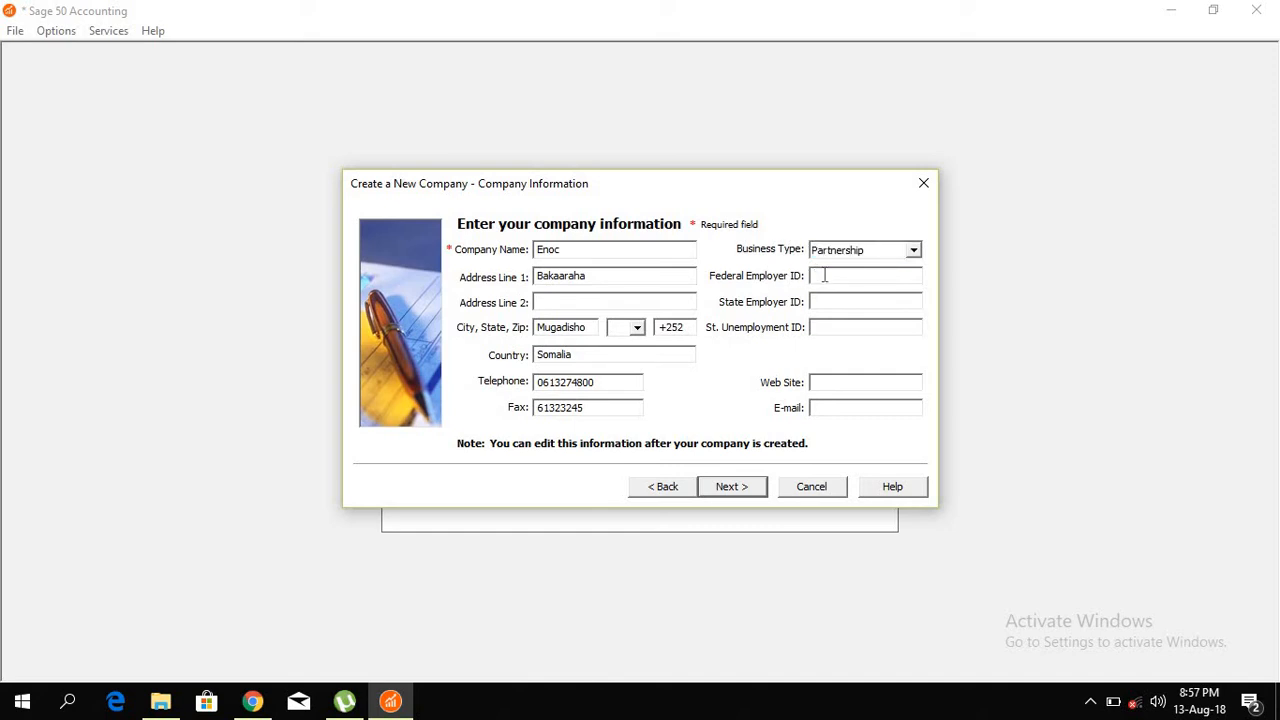
{"action": "left_click", "coordinate": [816, 300]}
{"action": "type", "text": "124354-12"}
{"action": "left_click", "coordinate": [826, 301]}
{"action": "type", "text": "-"}
{"action": "left_click", "coordinate": [836, 327]}
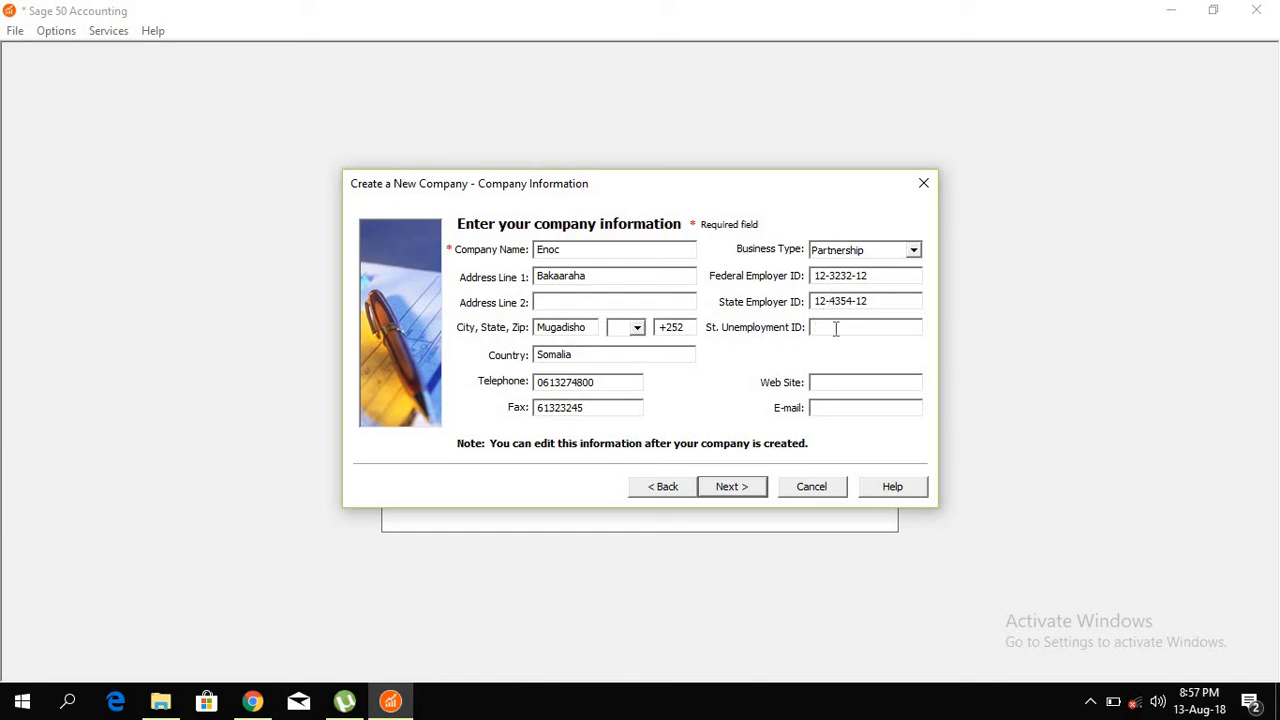
{"action": "type", "text": "11-28"}
{"action": "type", "text": "54-11"}
{"action": "left_click", "coordinate": [842, 381]}
{"action": "type", "text": "www.enocworld"}
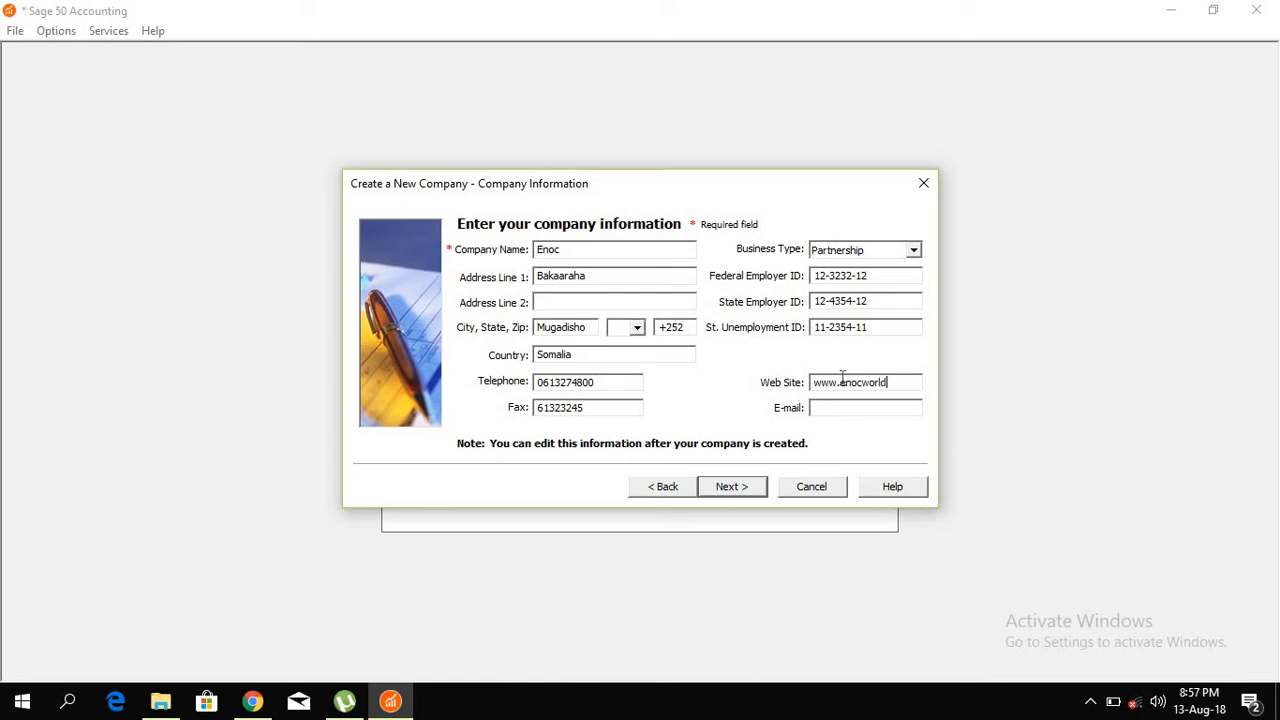
{"action": "type", "text": "."}
{"action": "type", "text": "net"}
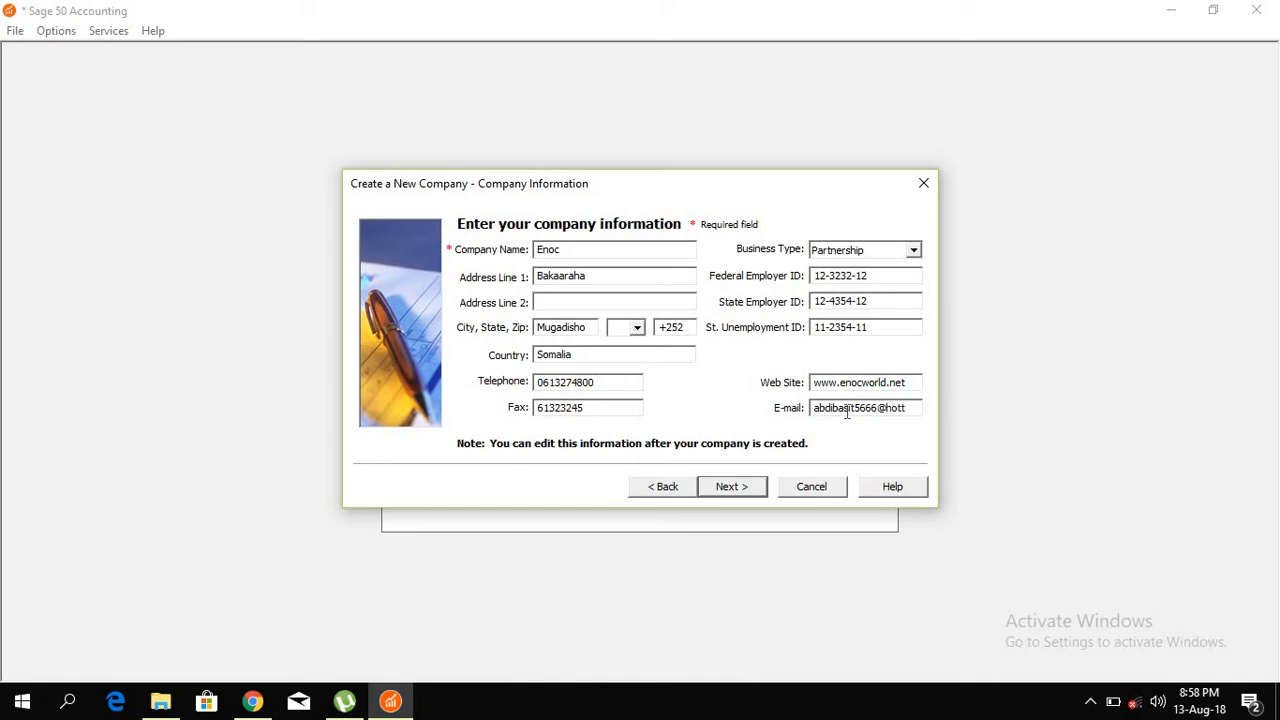
Step: Advance to the page for selecting how the company will be created
{"action": "left_click", "coordinate": [731, 487]}
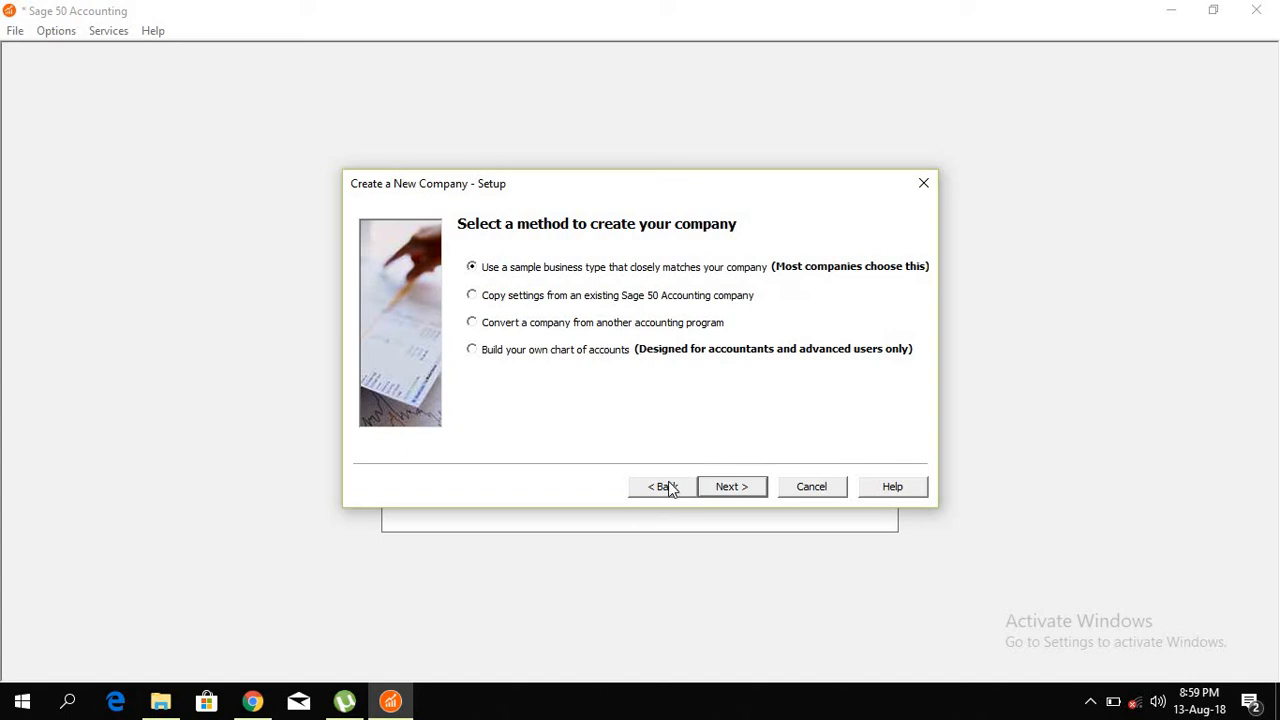
Step: Preview the Construction and Manufacturing Company charts of accounts, then reselect Service Company
{"action": "left_click", "coordinate": [717, 492]}
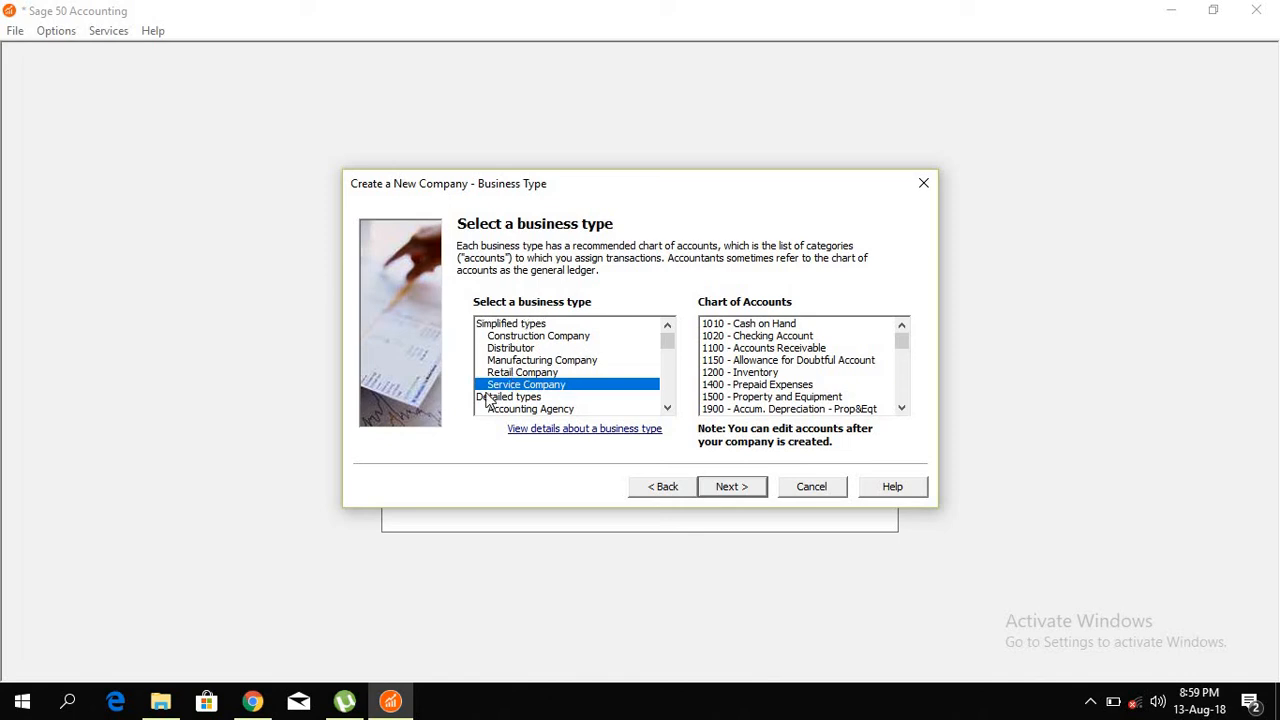
{"action": "left_click", "coordinate": [536, 340]}
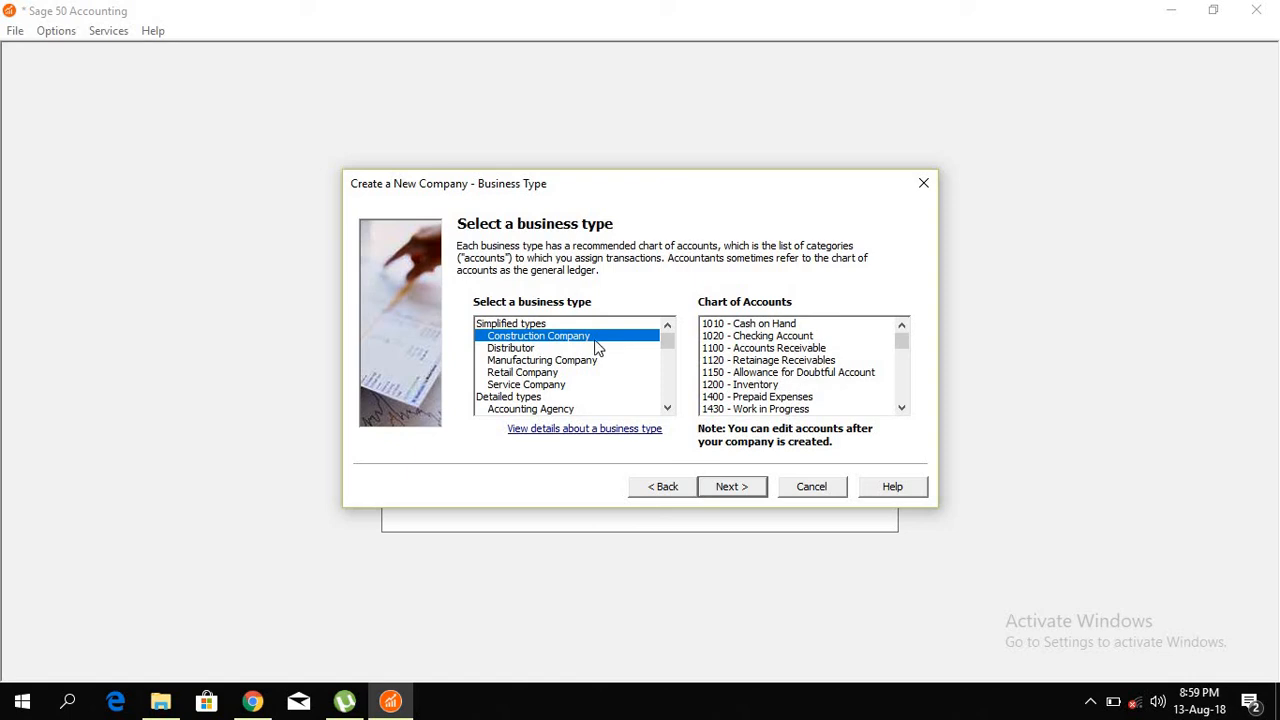
{"action": "left_click", "coordinate": [537, 362]}
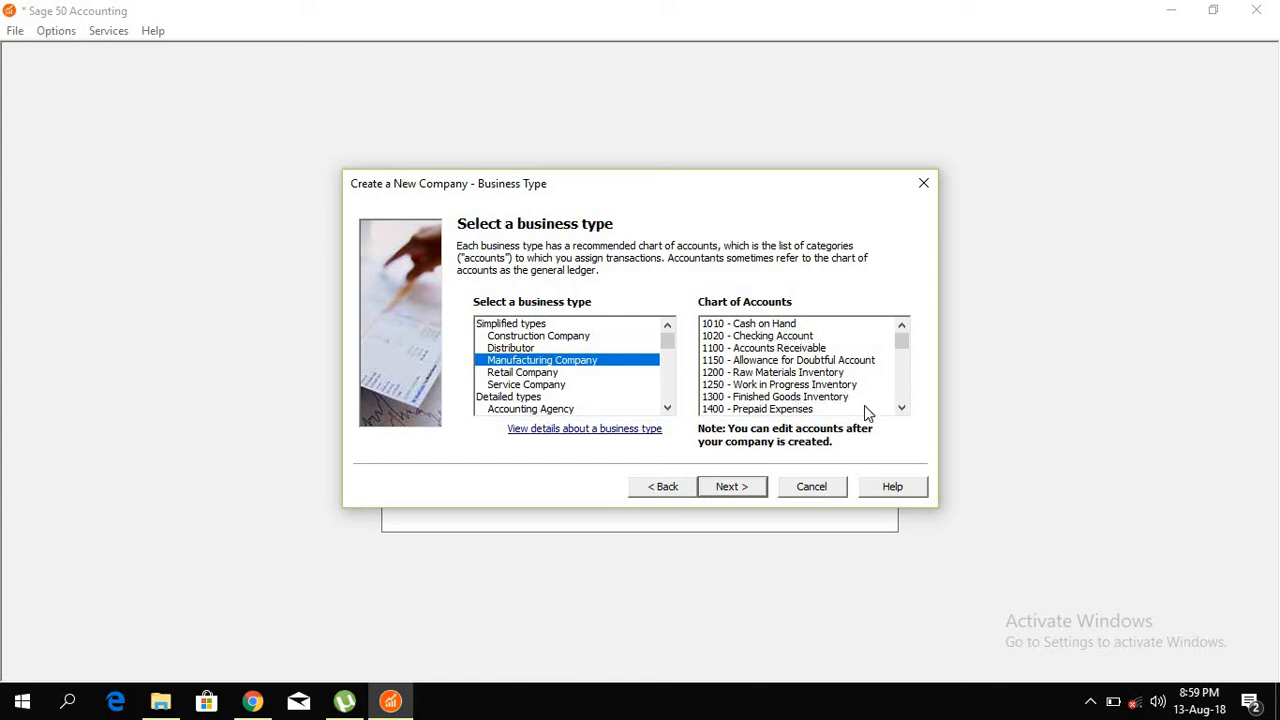
{"action": "left_click", "coordinate": [901, 408]}
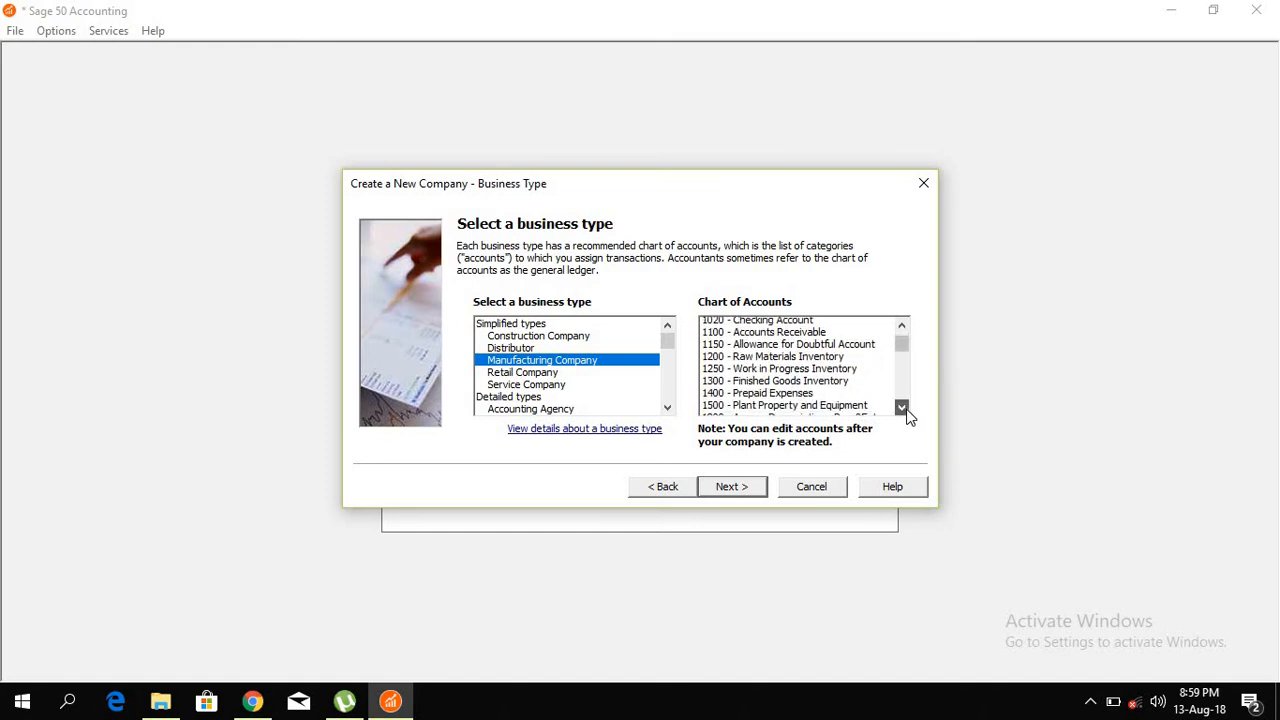
{"action": "left_click", "coordinate": [903, 408]}
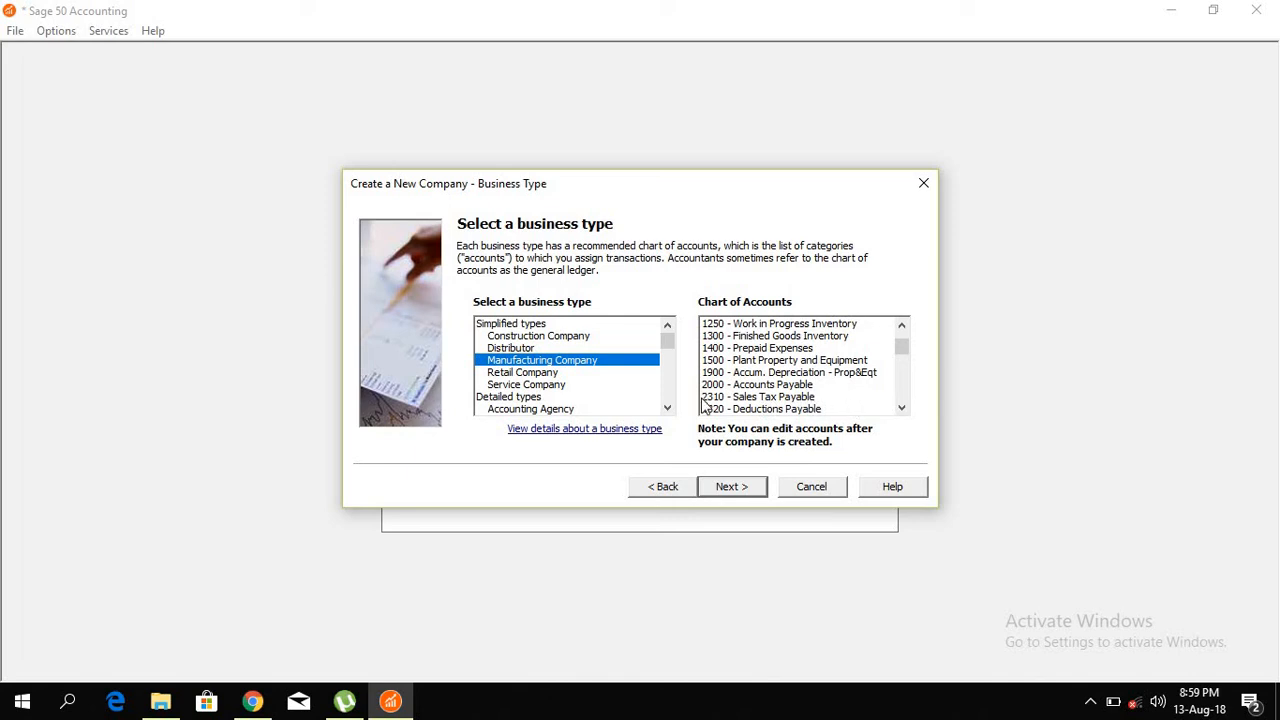
{"action": "left_click", "coordinate": [519, 386]}
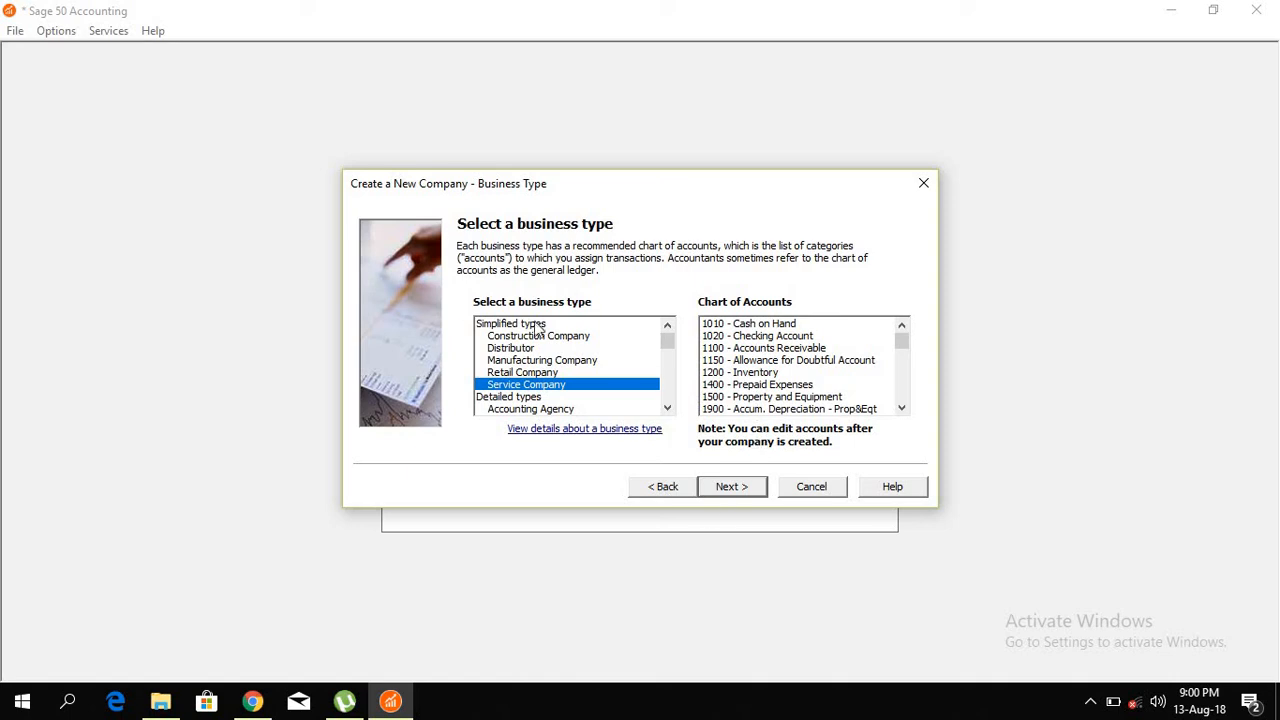
Step: Switch the setup method to 'Build your own chart of accounts' and continue
{"action": "left_click", "coordinate": [662, 488]}
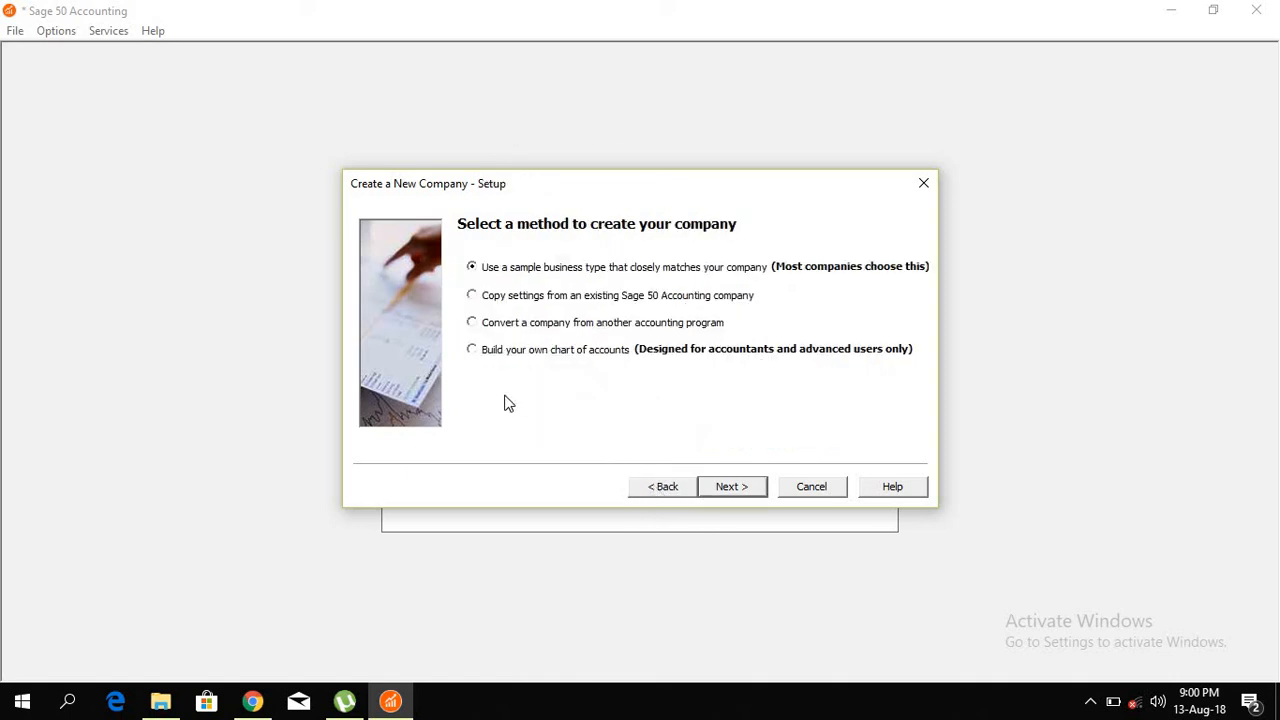
{"action": "left_click", "coordinate": [474, 350]}
{"action": "left_click", "coordinate": [717, 485]}
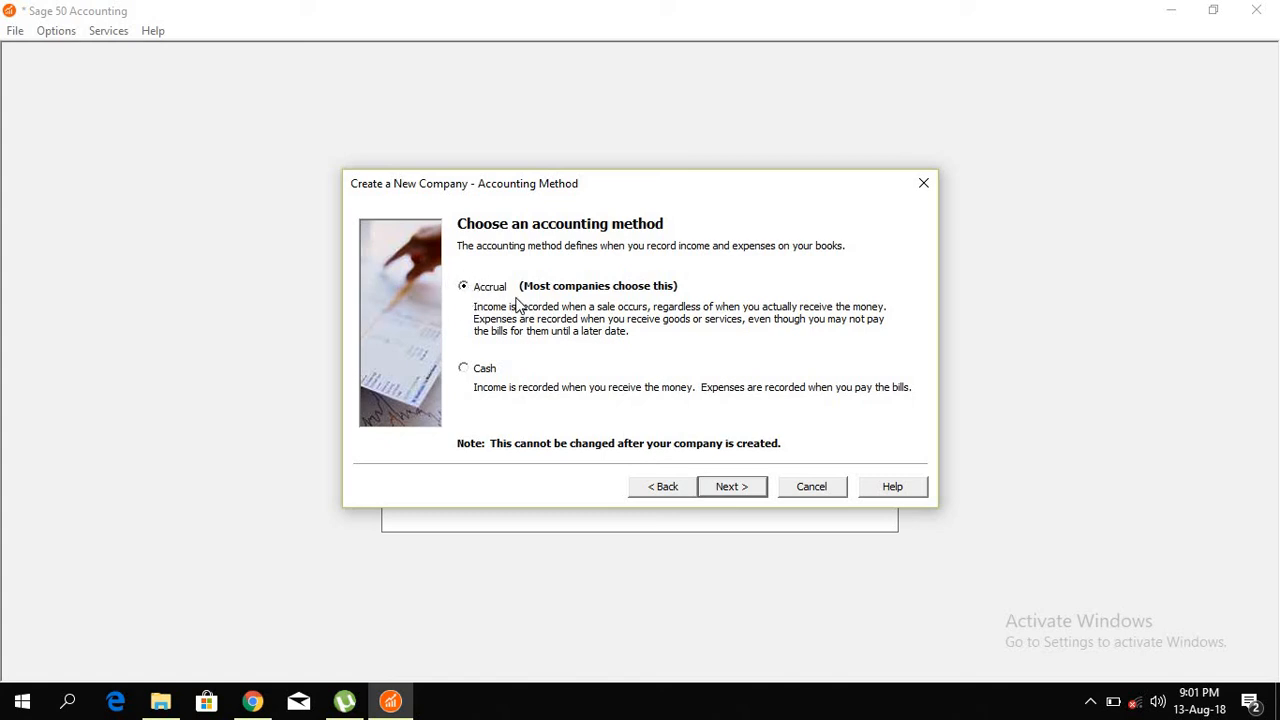
Step: Accept Accrual accounting and Real Time posting for the company
{"action": "left_click", "coordinate": [730, 485]}
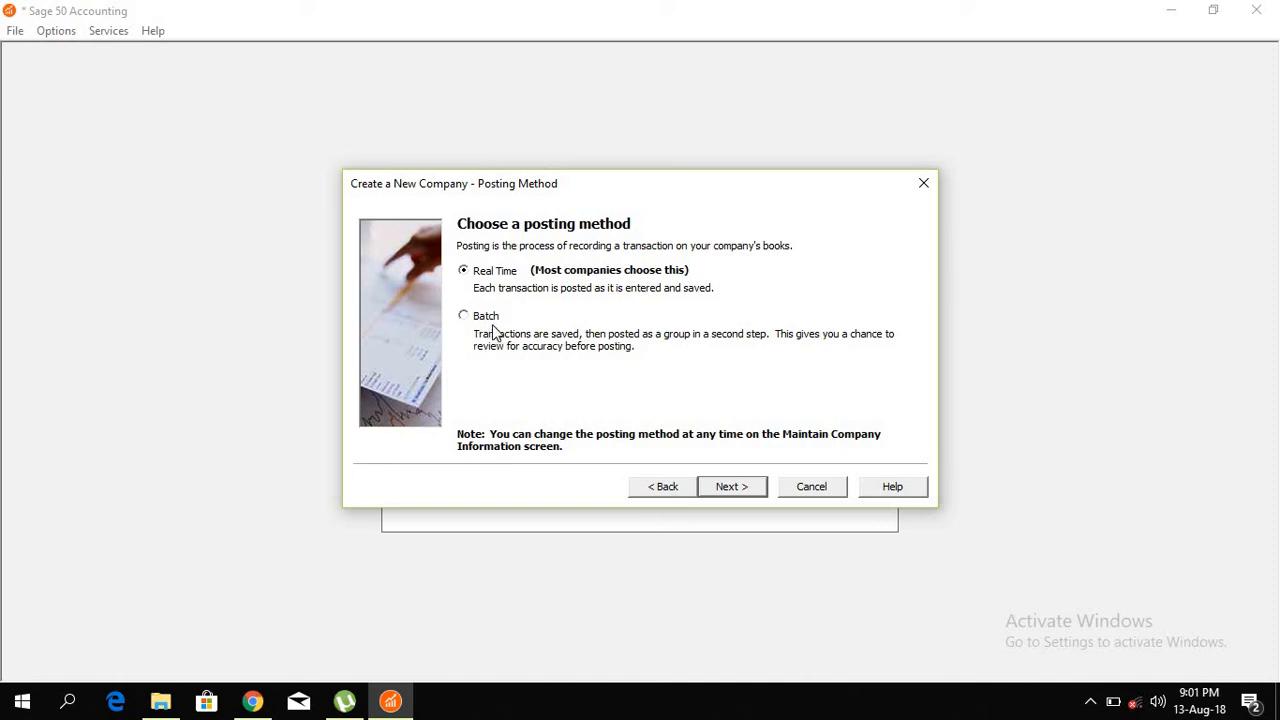
{"action": "left_click", "coordinate": [731, 487]}
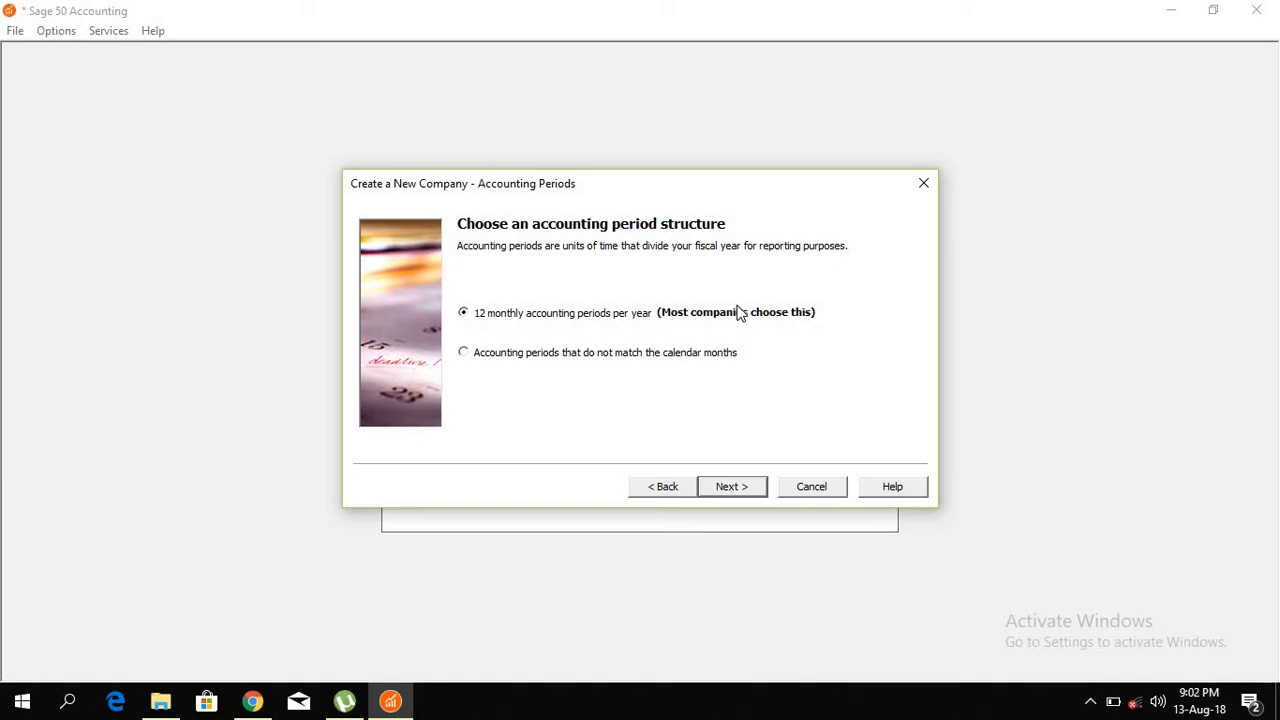
{"action": "left_click", "coordinate": [464, 352]}
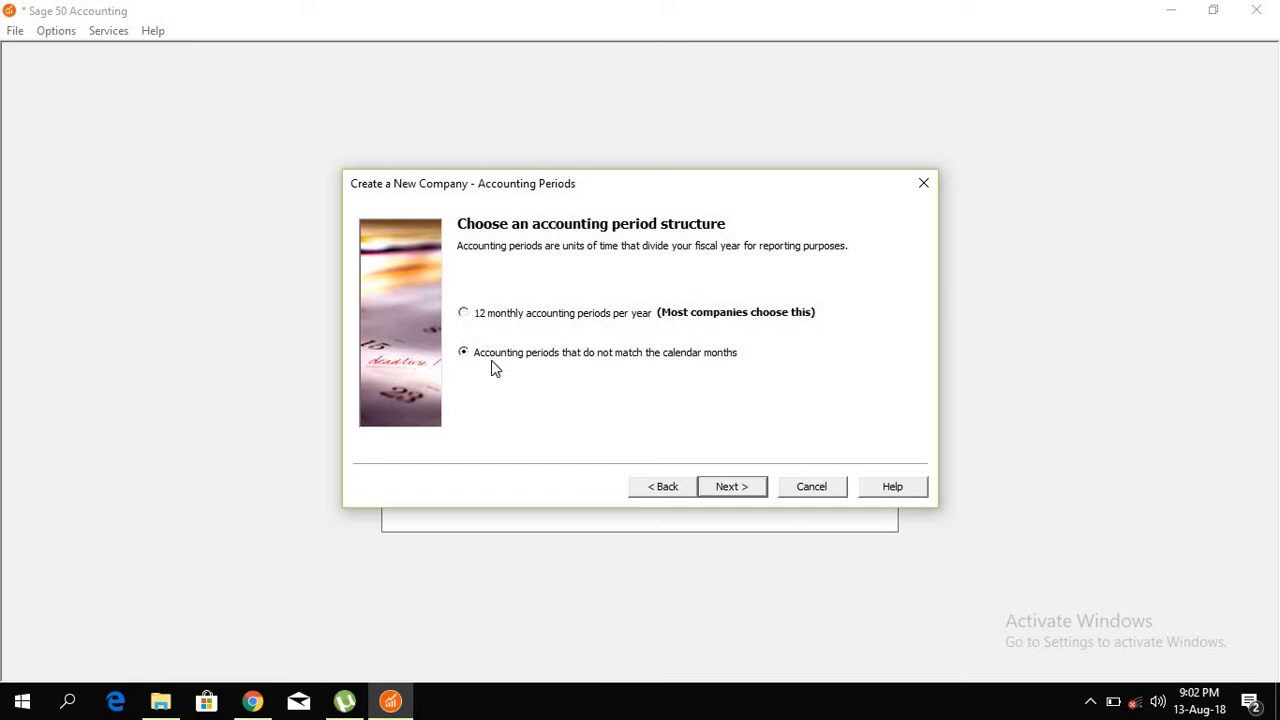
{"action": "left_click", "coordinate": [731, 487]}
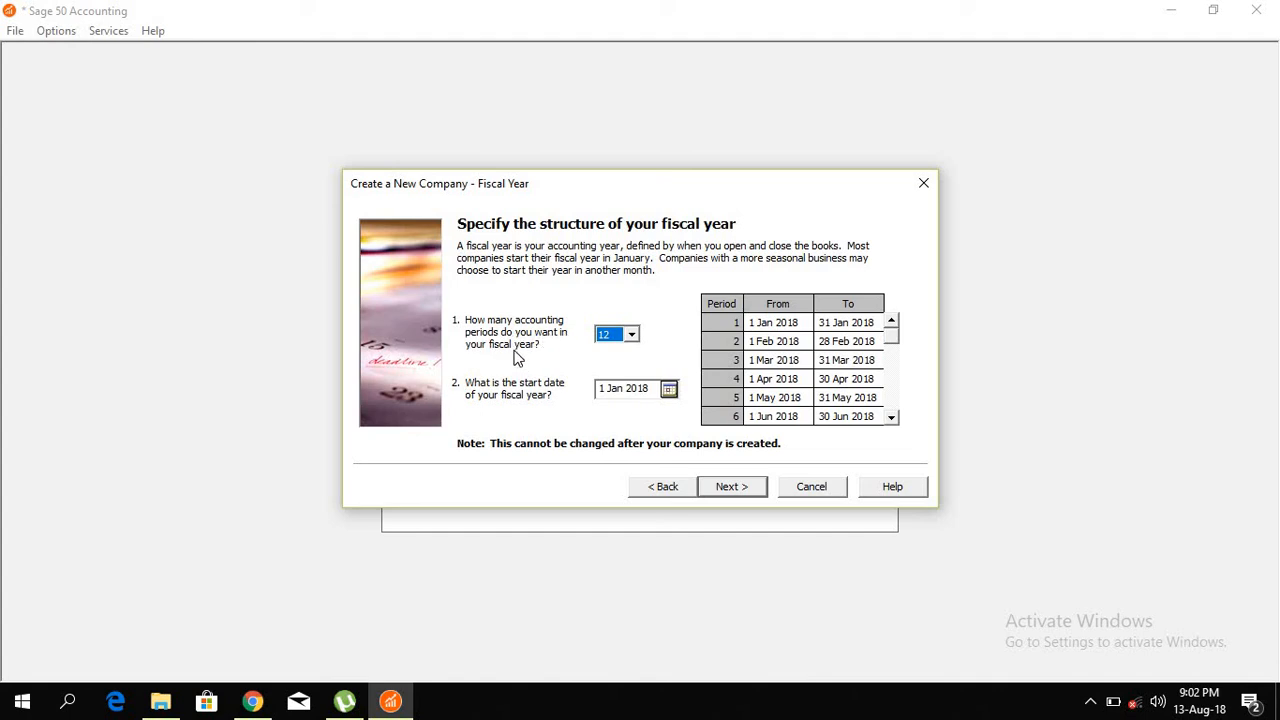
{"action": "left_click", "coordinate": [631, 338]}
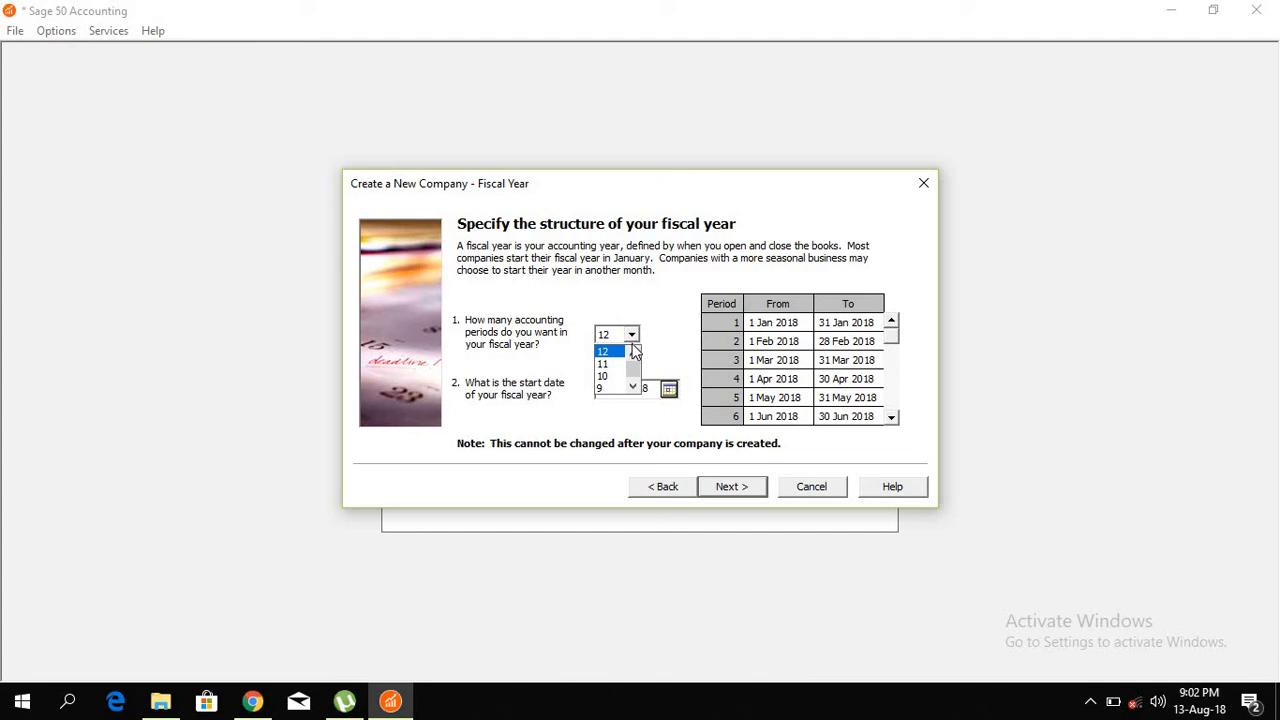
{"action": "left_click", "coordinate": [632, 350]}
{"action": "left_click", "coordinate": [533, 343]}
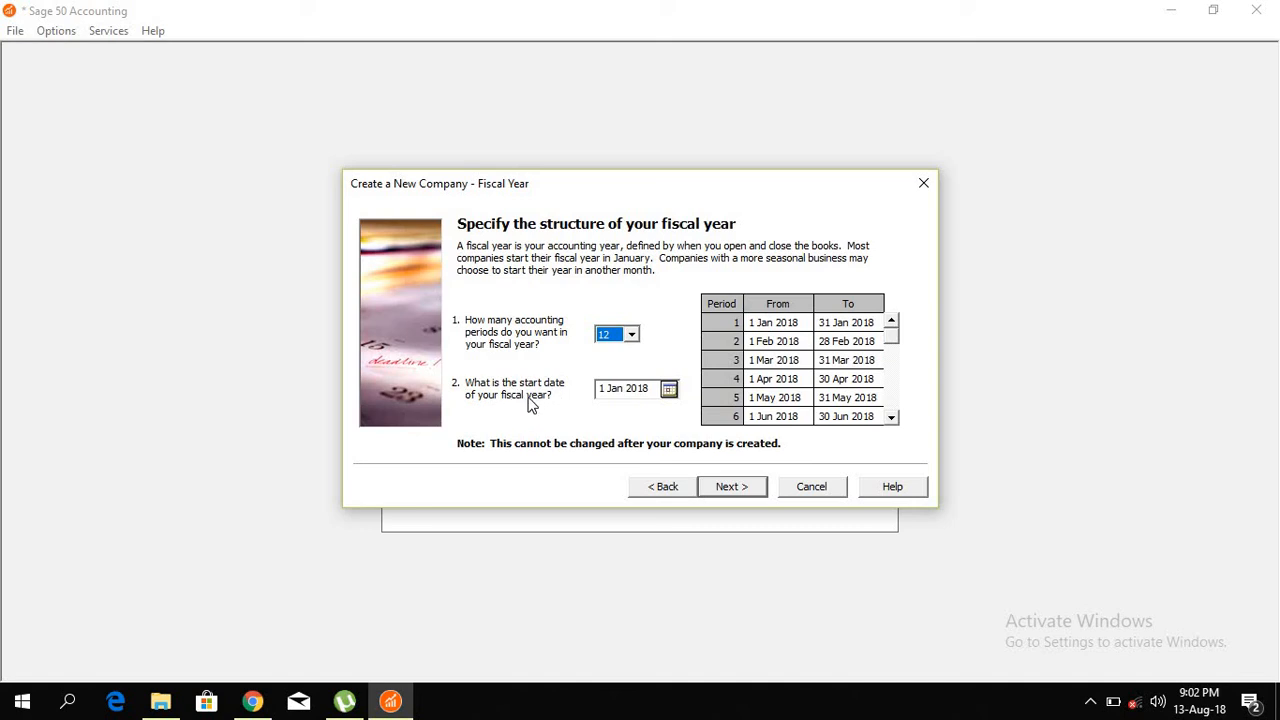
{"action": "left_click", "coordinate": [669, 389]}
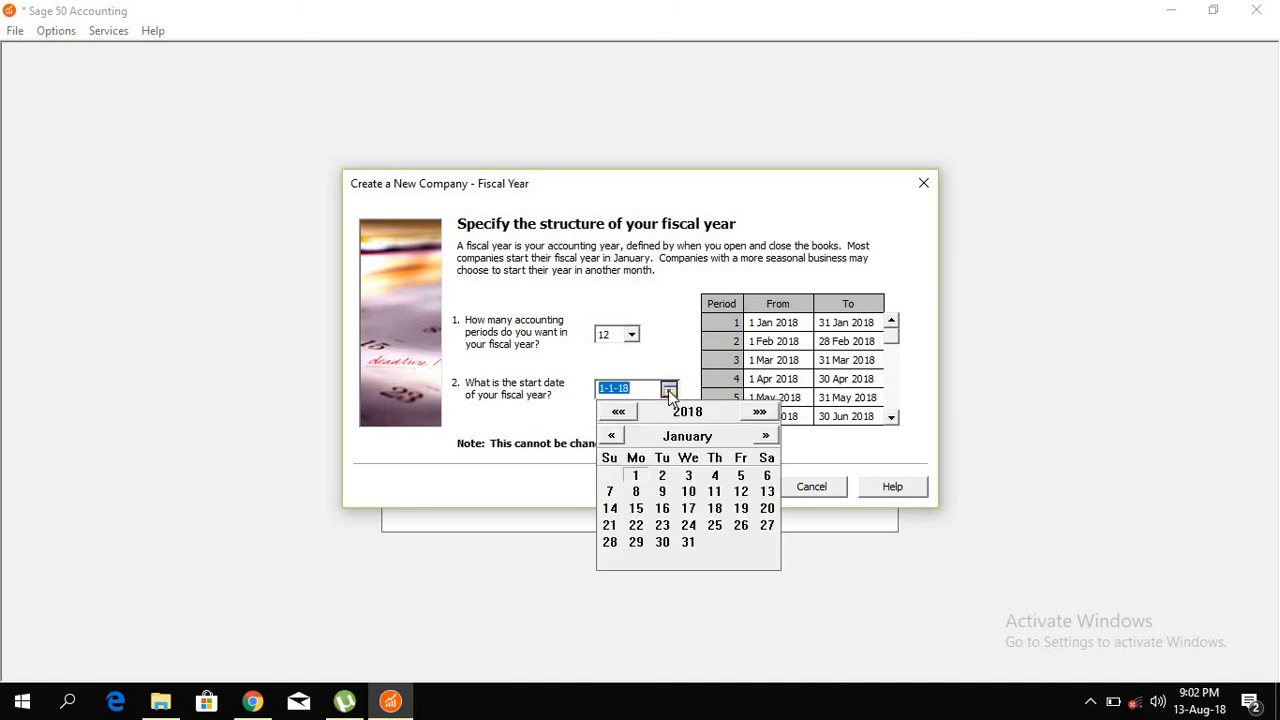
{"action": "left_click", "coordinate": [669, 389]}
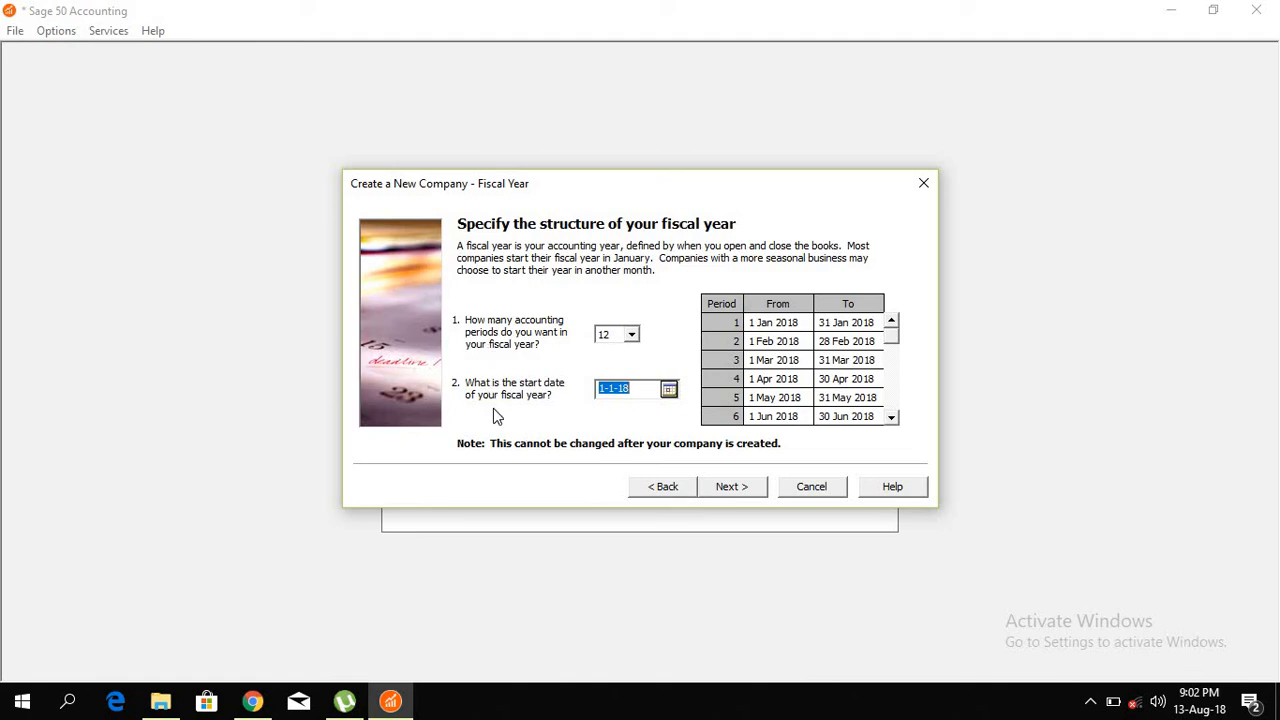
{"action": "left_click", "coordinate": [644, 487]}
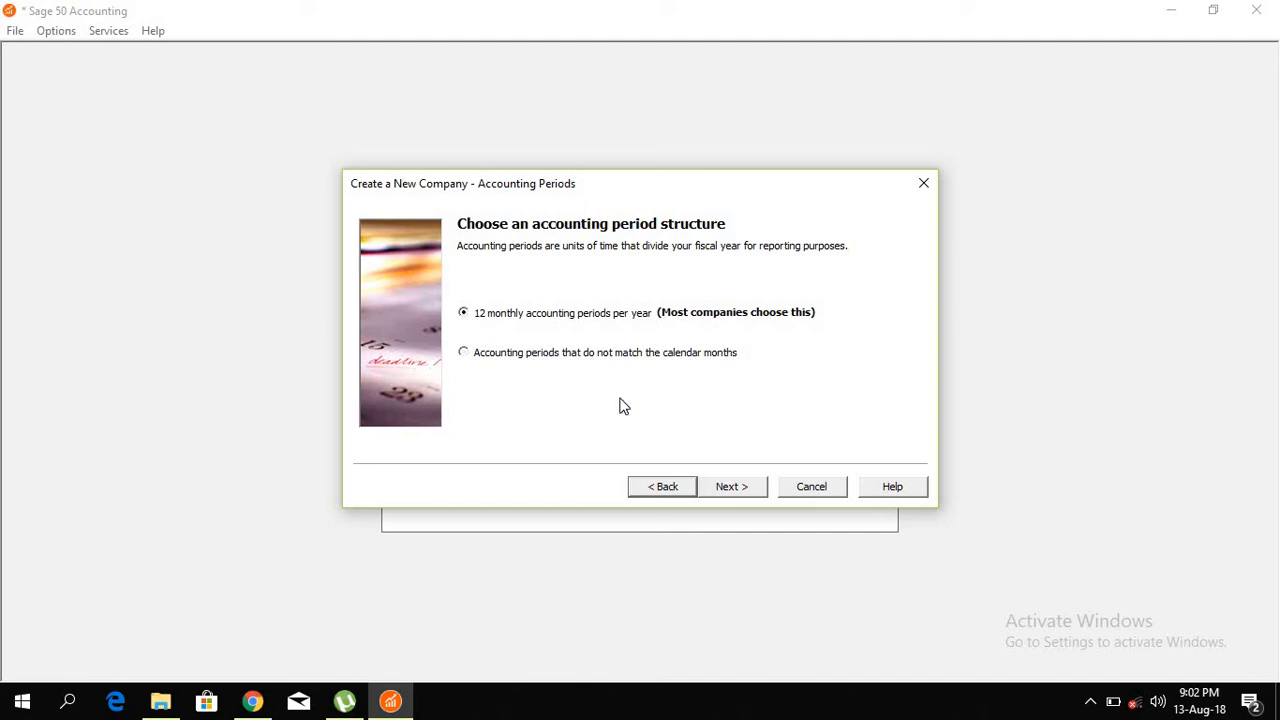
Step: Accept 12 monthly accounting periods starting January 2018
{"action": "left_click", "coordinate": [733, 487]}
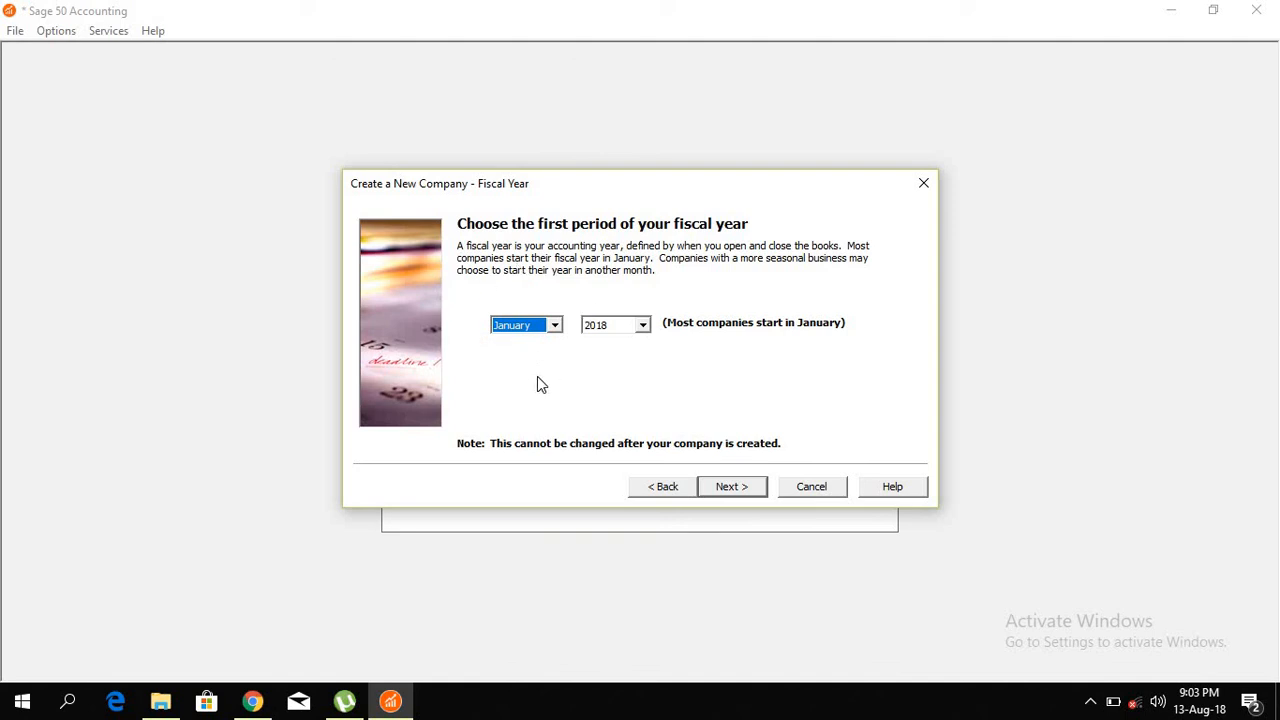
{"action": "left_click", "coordinate": [731, 488]}
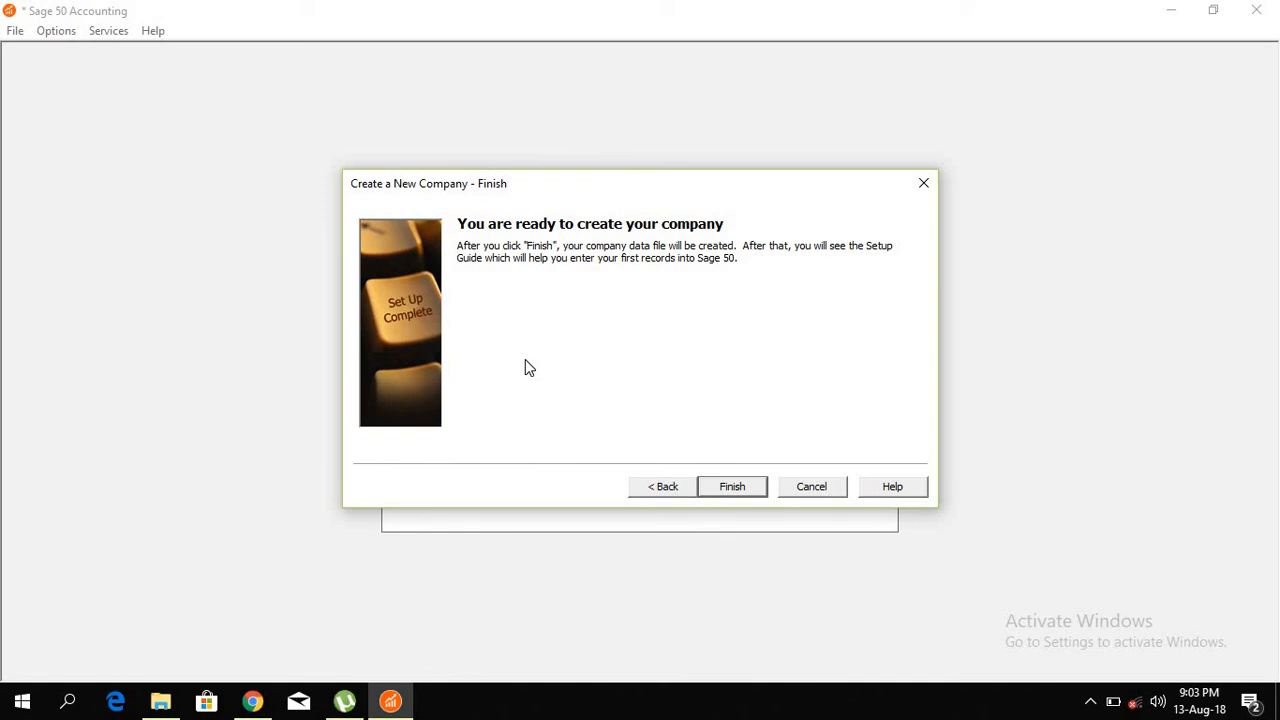
Step: Finish the wizard to create Enoc's data files, dismissing the student-version notice
{"action": "left_click", "coordinate": [742, 488]}
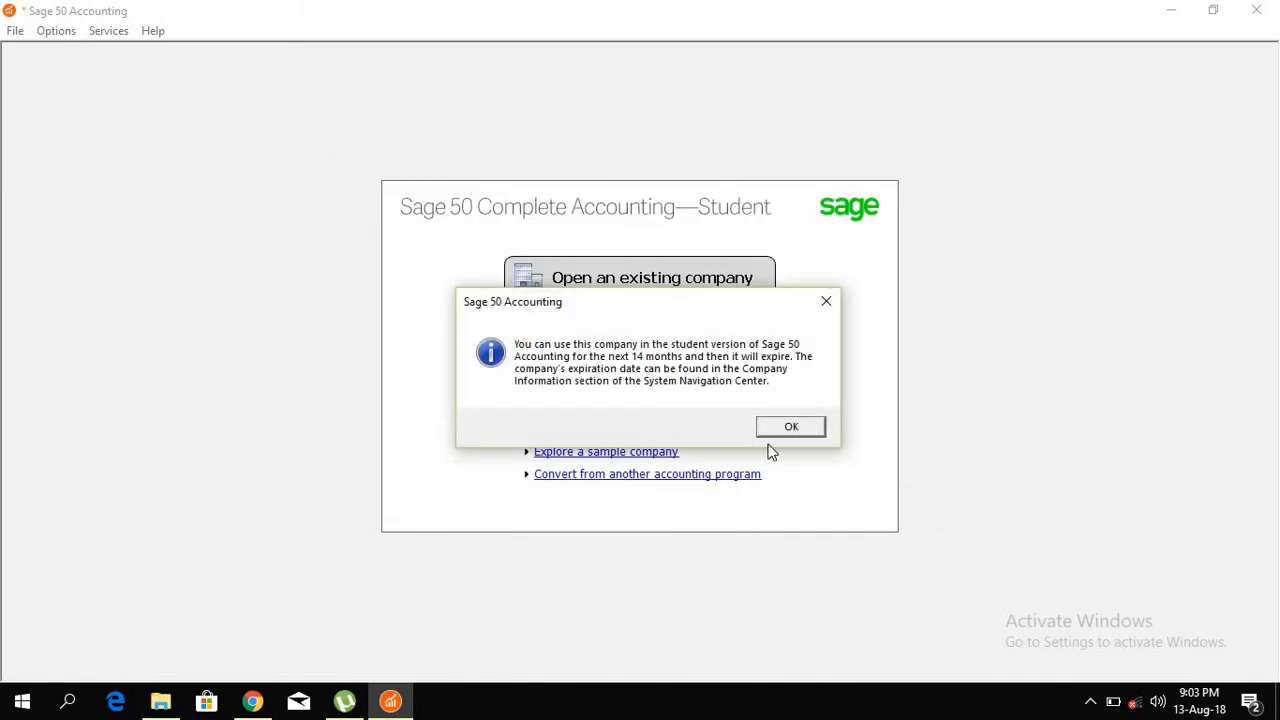
{"action": "left_click", "coordinate": [790, 428]}
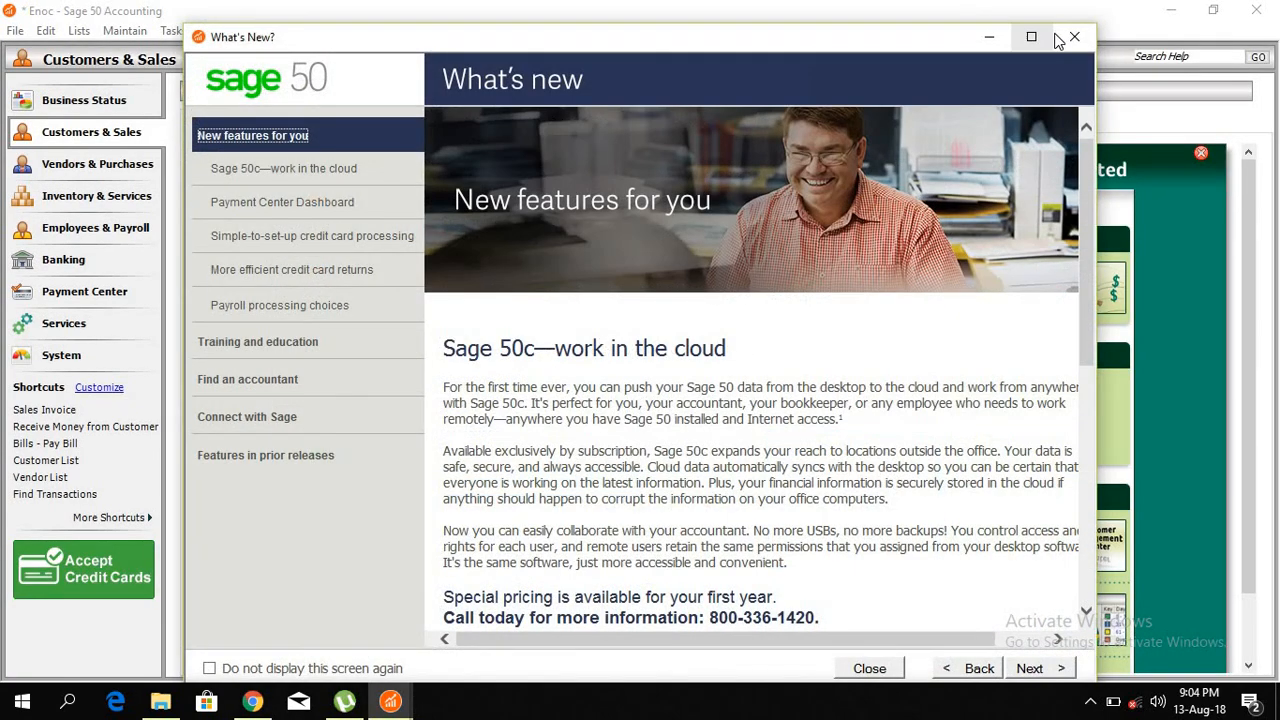
Step: Dismiss the What's New window to reveal Enoc's Setup Guide
{"action": "left_click", "coordinate": [1071, 38]}
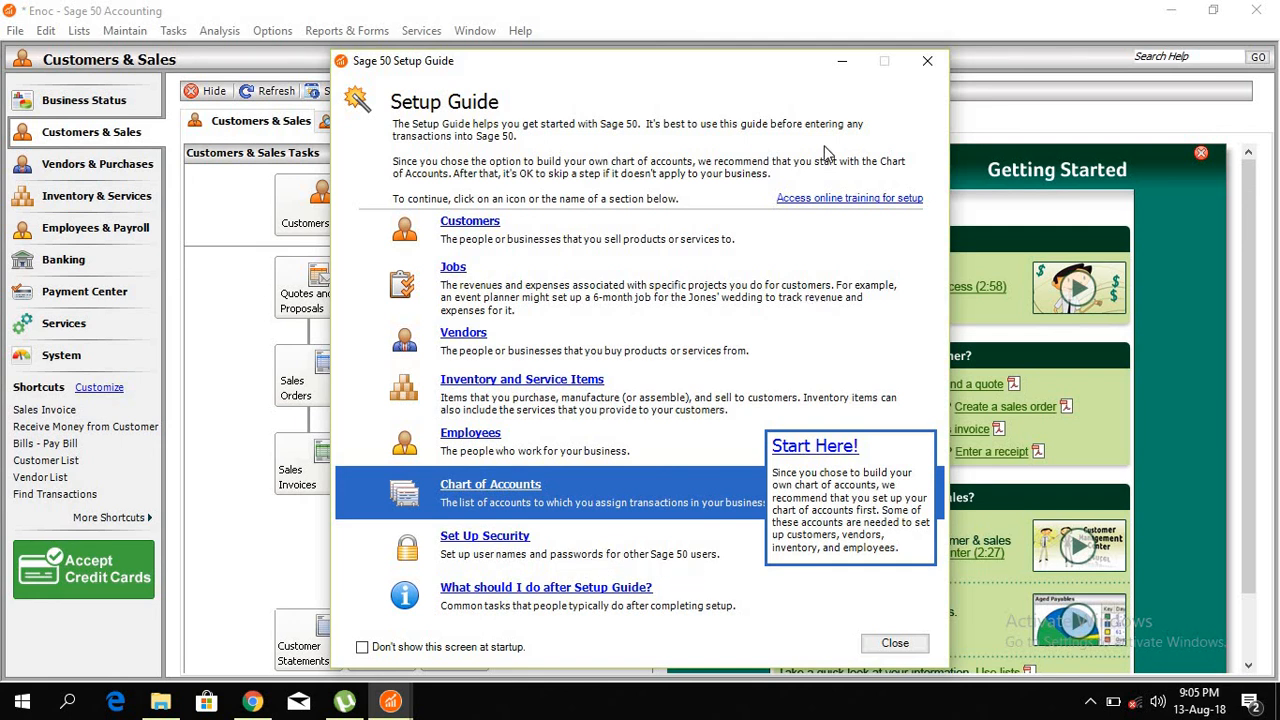
Step: Dismiss the Setup Guide, hide the Customers & Sales page, and confirm the Chart of Accounts is empty
{"action": "left_click", "coordinate": [927, 61]}
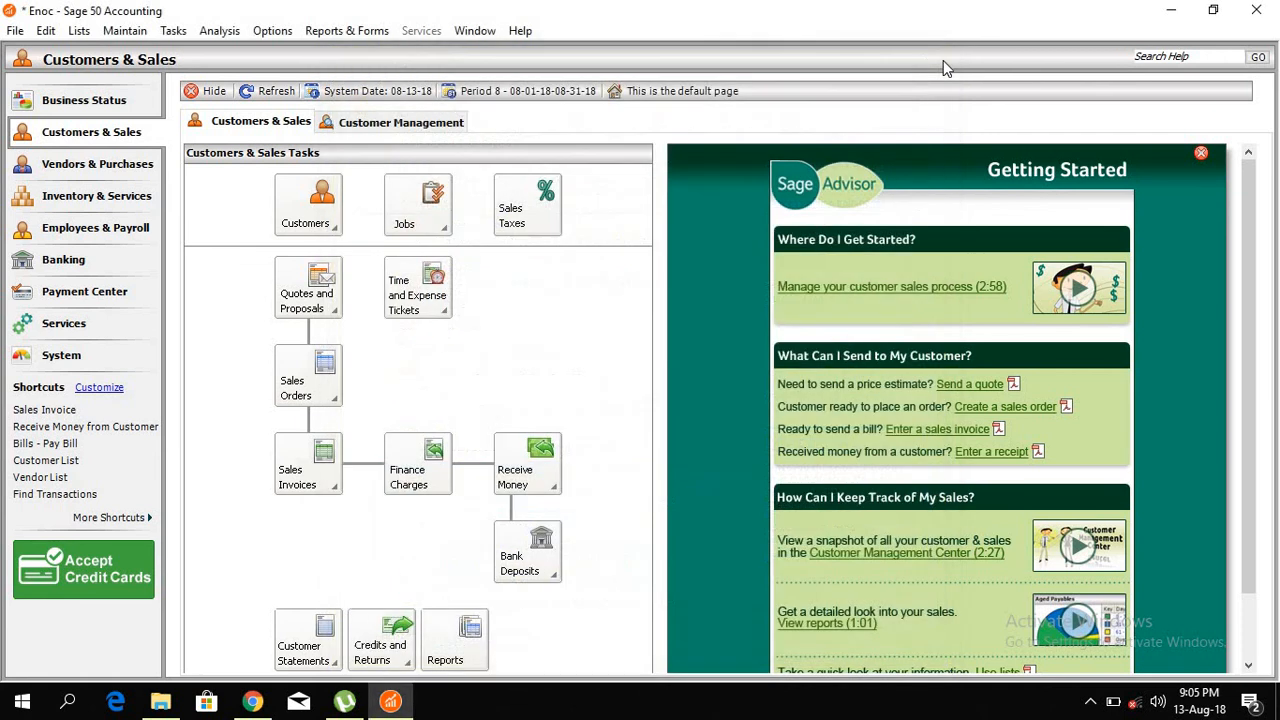
{"action": "left_click", "coordinate": [212, 92]}
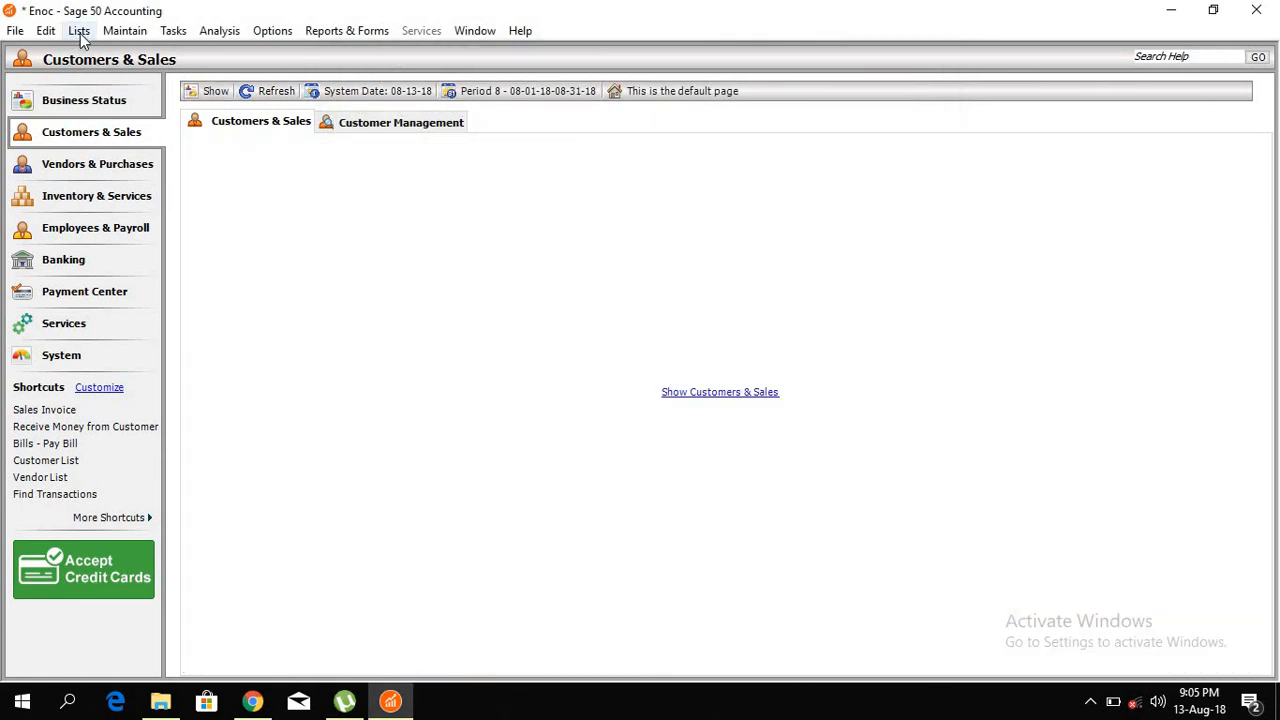
{"action": "left_click", "coordinate": [78, 30]}
{"action": "left_click", "coordinate": [113, 119]}
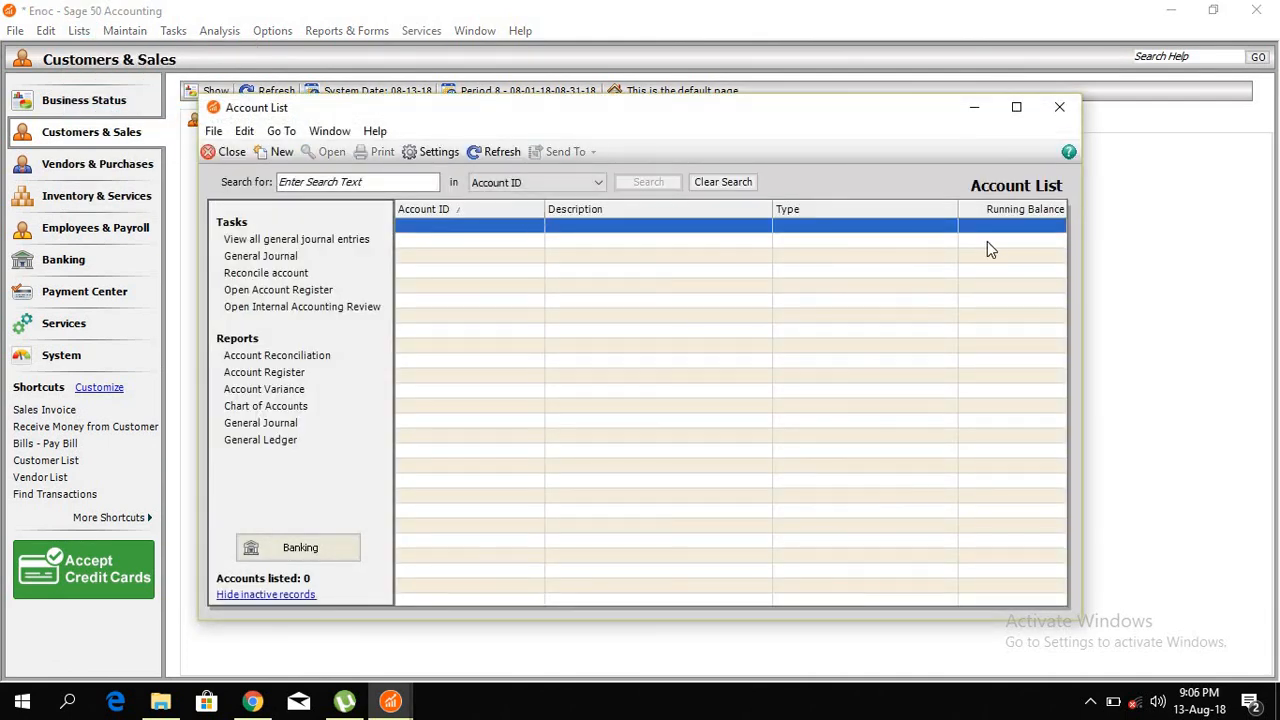
{"action": "left_click", "coordinate": [1044, 104]}
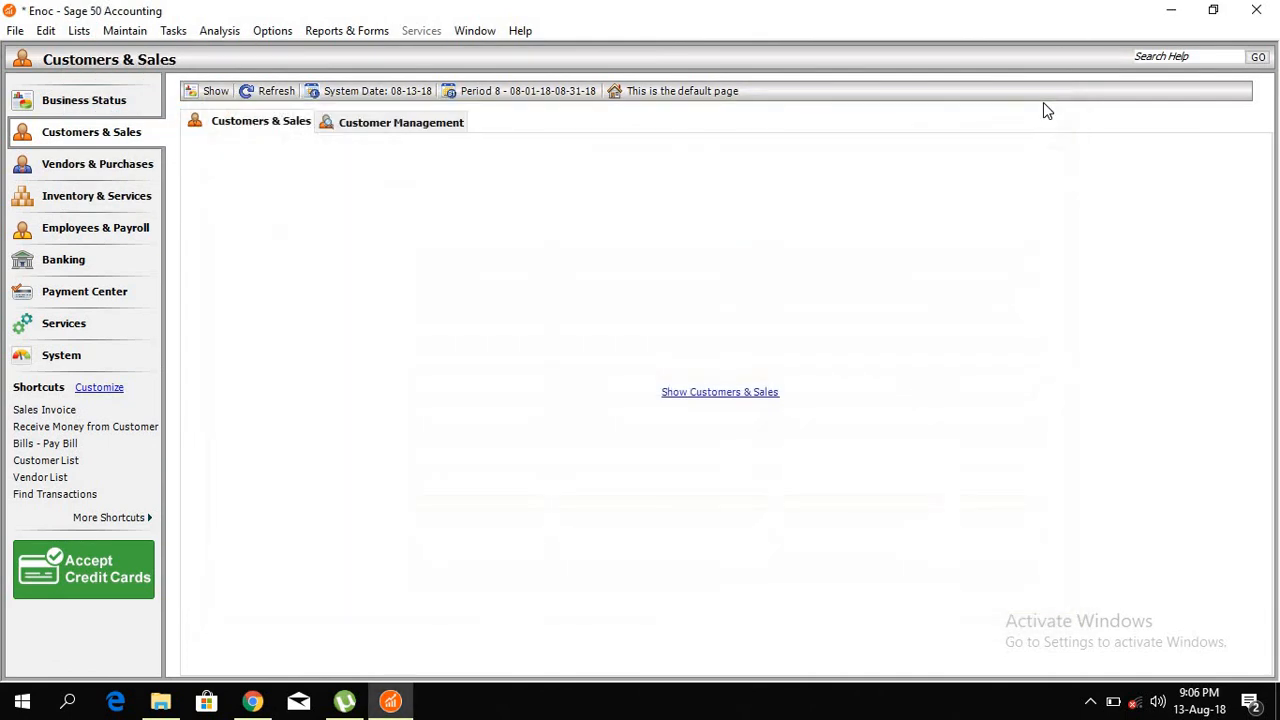